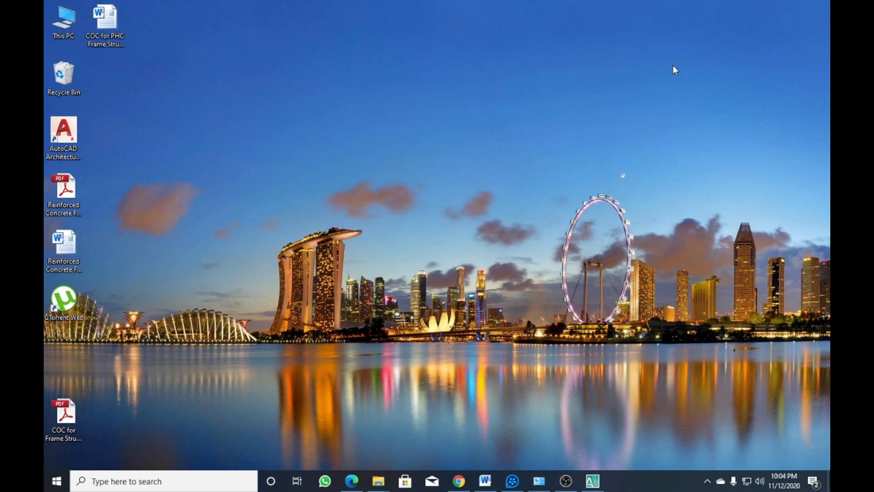
right_click(292, 125)
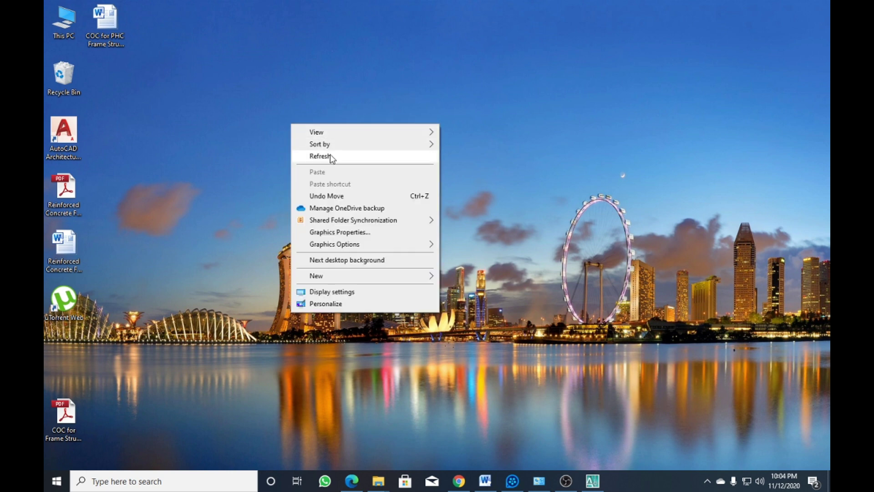
click(330, 154)
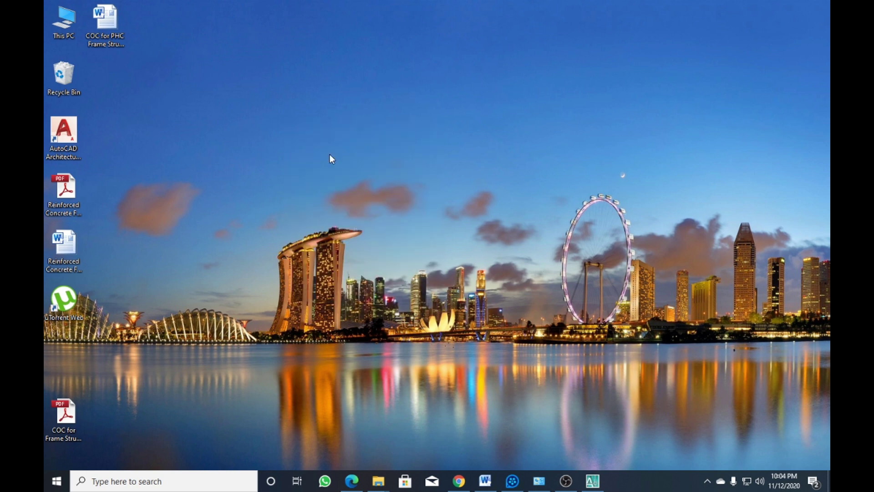
Switch to Word, review the lesson title and the 3D railing topic, and minimize the document
click(485, 481)
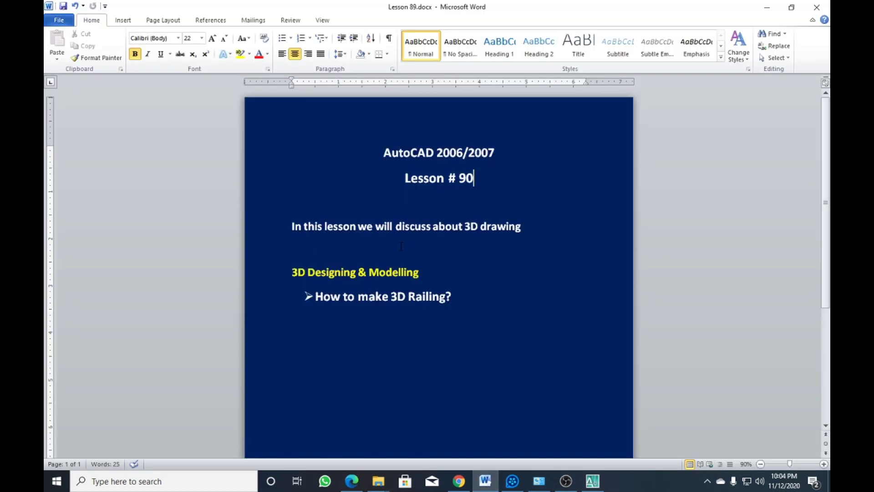
click(532, 318)
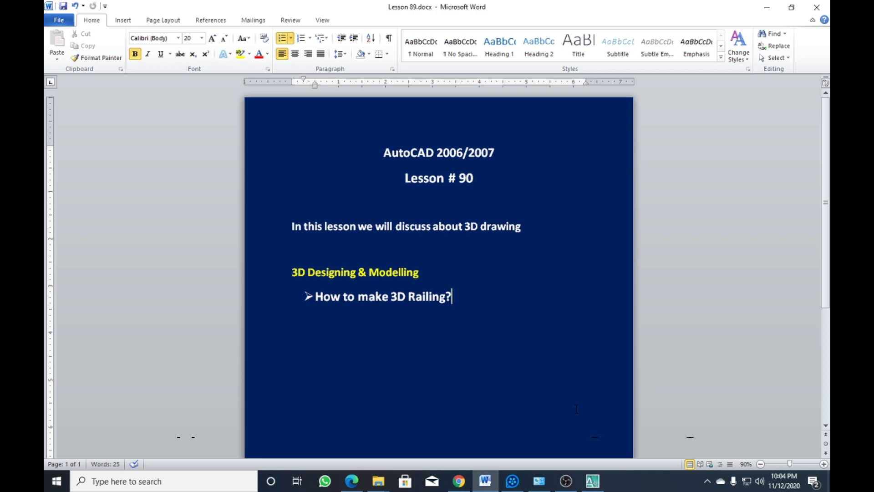
key(Return)
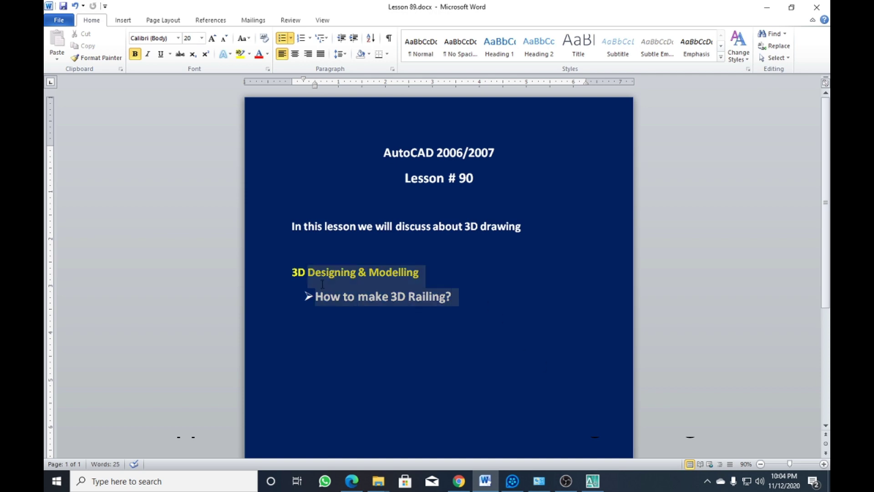
key(BackSpace)
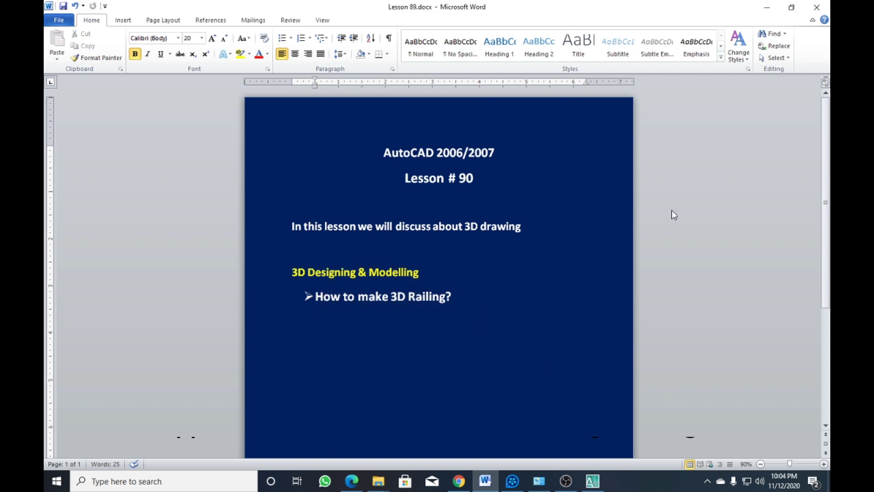
click(766, 6)
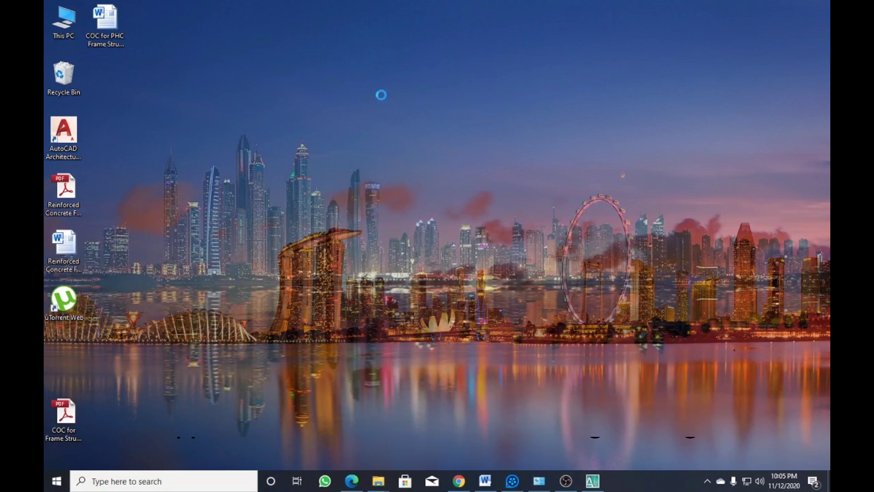
right_click(356, 69)
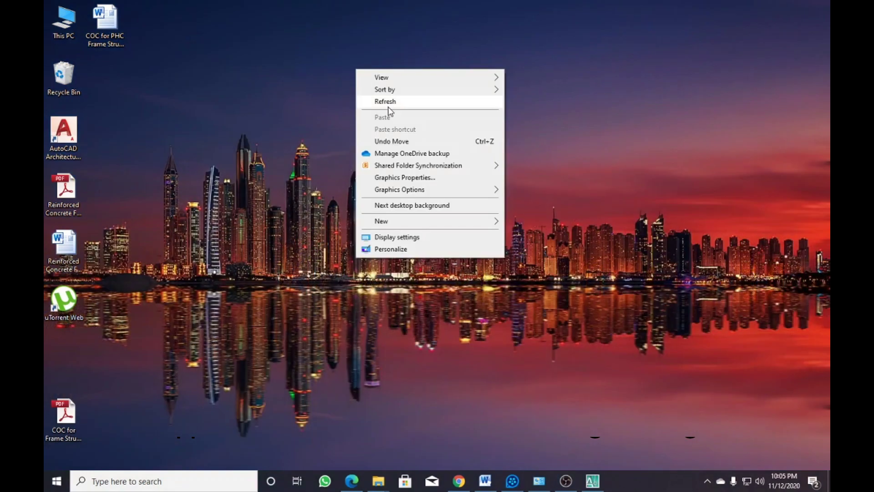
click(390, 101)
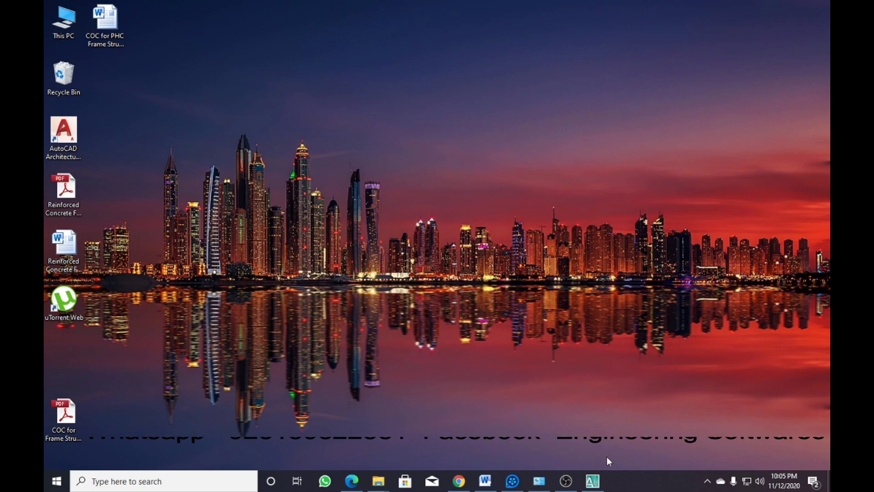
Switch to AutoCAD and set the uniform background colour of the 3D parallel projection to black
click(594, 480)
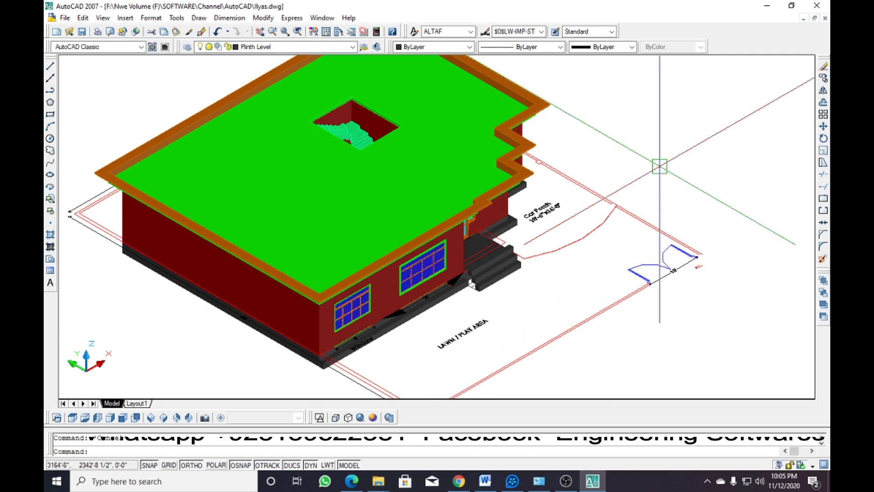
scroll(620, 189, down, 2)
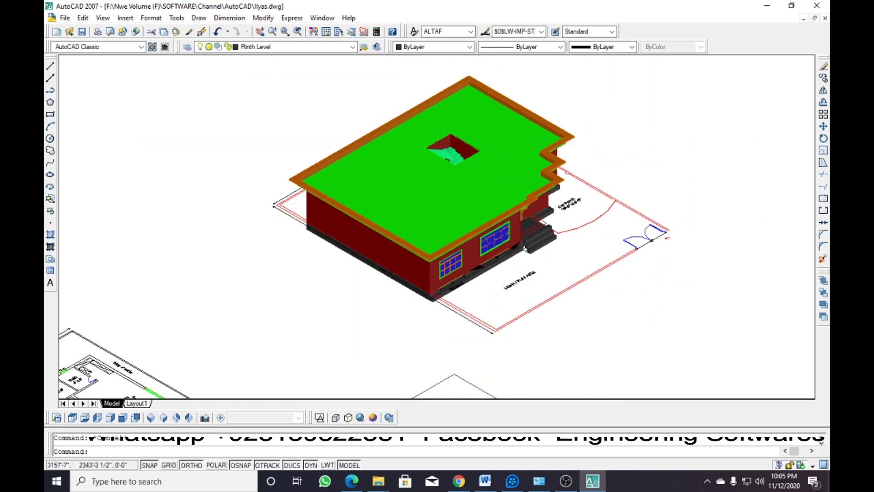
scroll(606, 195, down, 2)
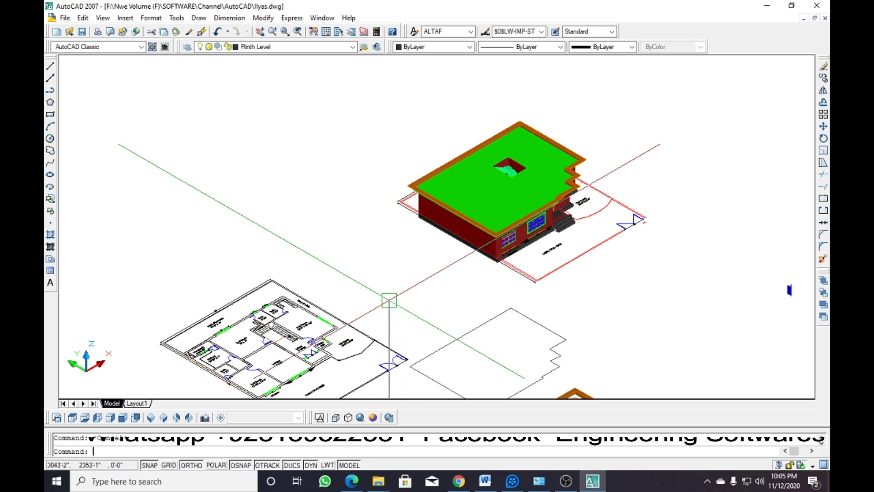
text(op)
key(Return)
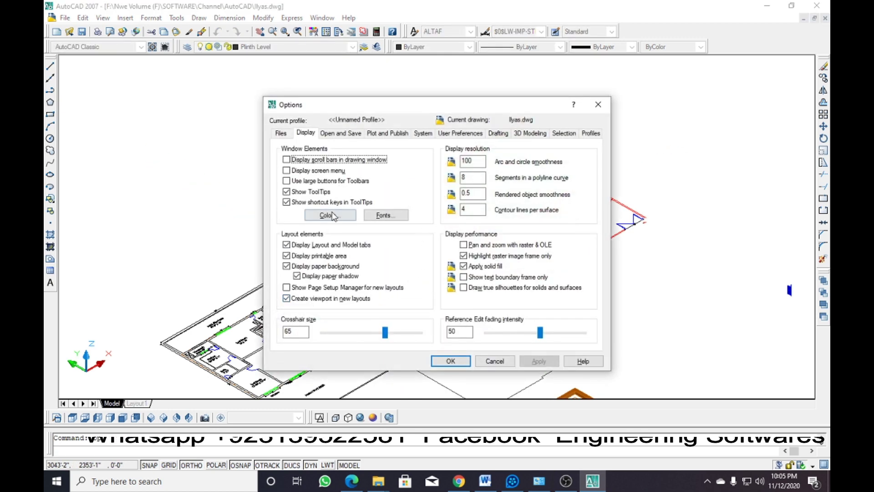
click(333, 216)
click(578, 131)
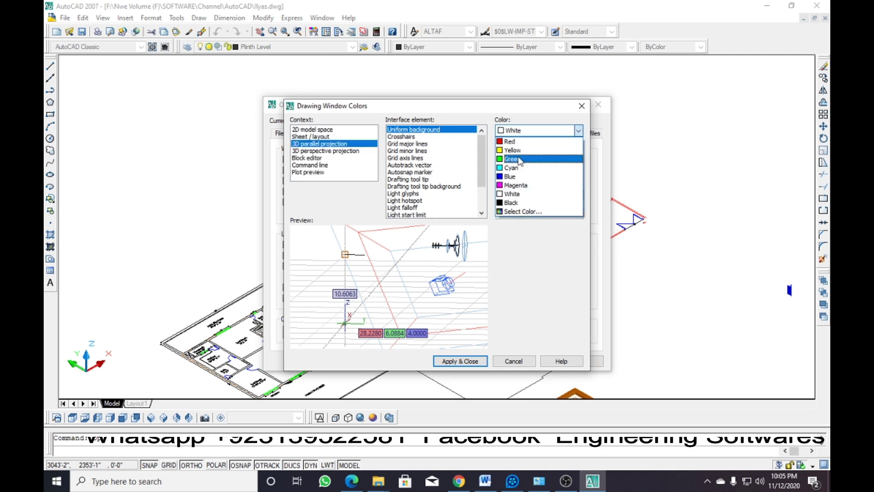
click(511, 203)
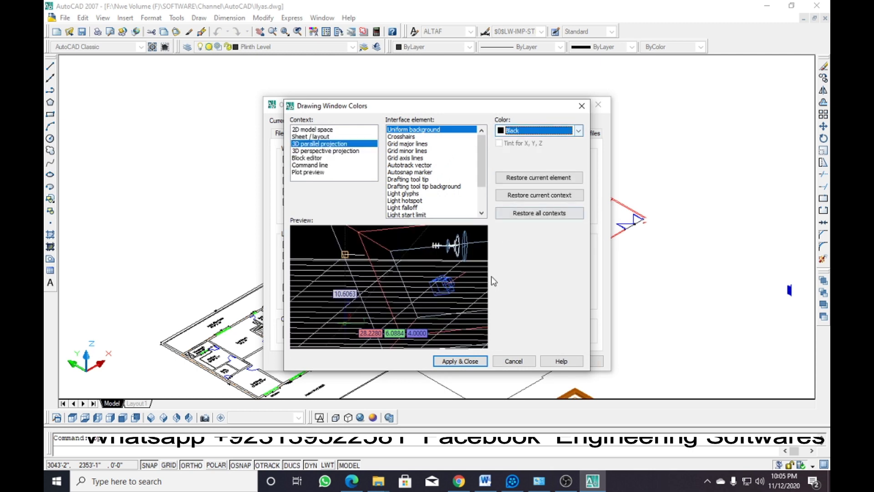
click(473, 362)
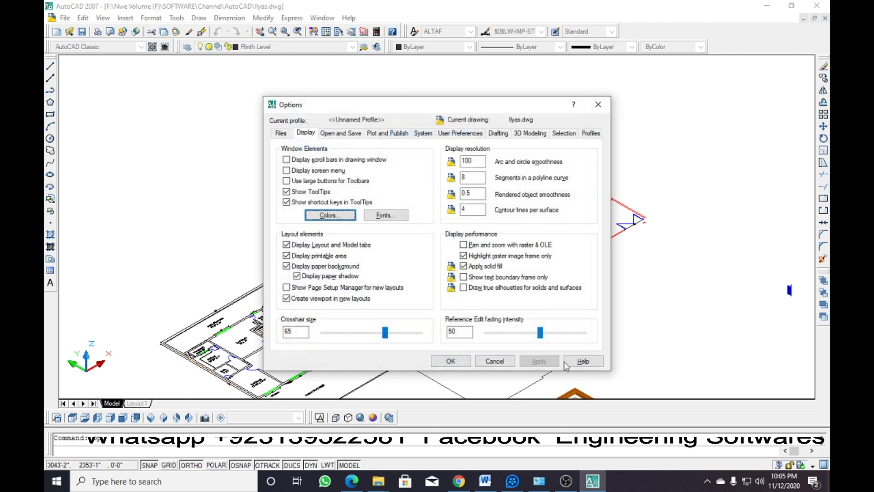
click(452, 362)
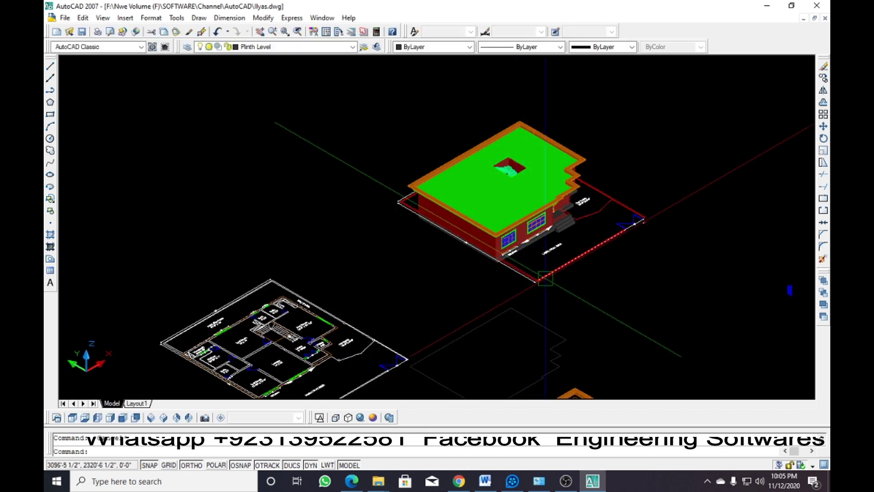
Create a new layer named 3D Railing and make it the current layer
mouse_move(378, 231)
middle_down()
mouse_move(287, 215)
mouse_move(273, 260)
mouse_move(283, 236)
middle_up()
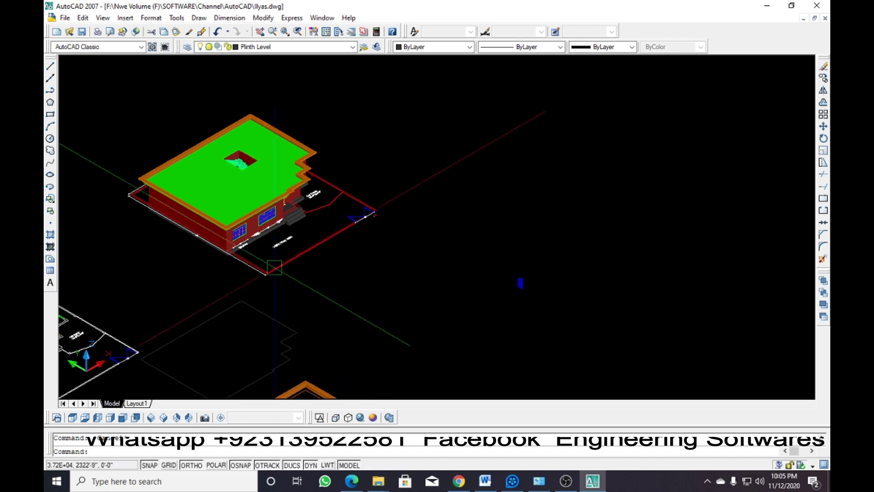
scroll(285, 255, up, 5)
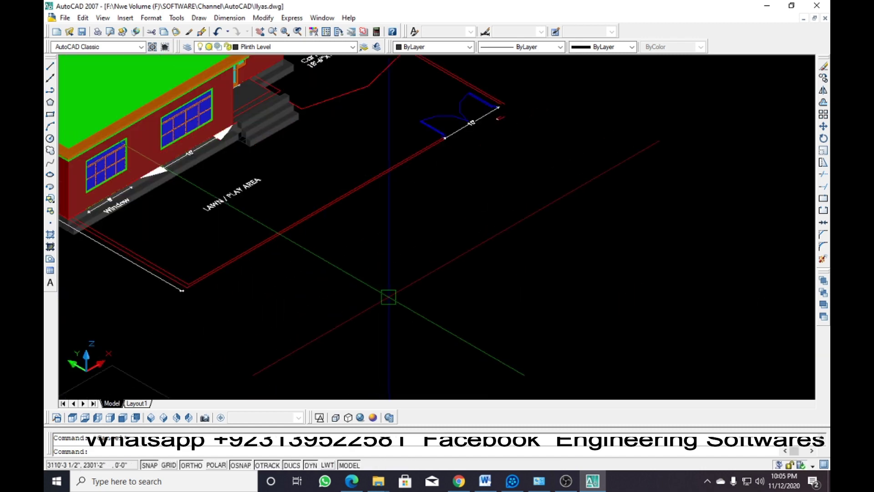
middle_drag(388, 296, 345, 260)
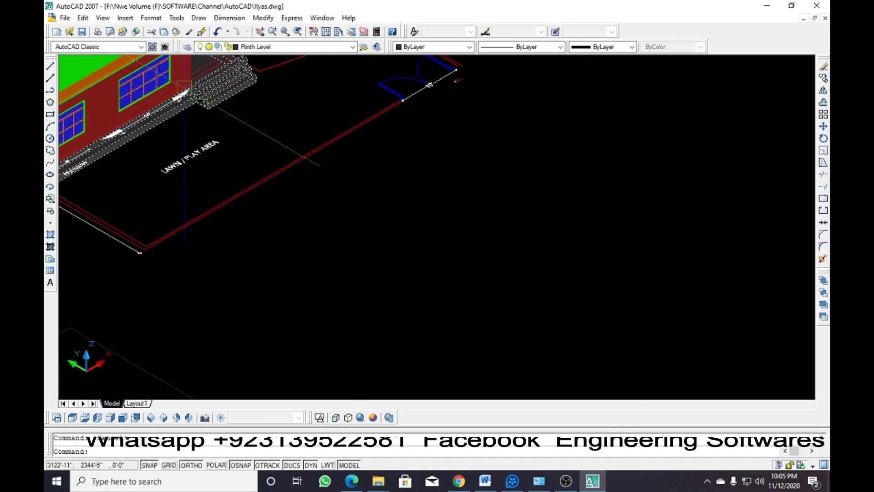
click(187, 48)
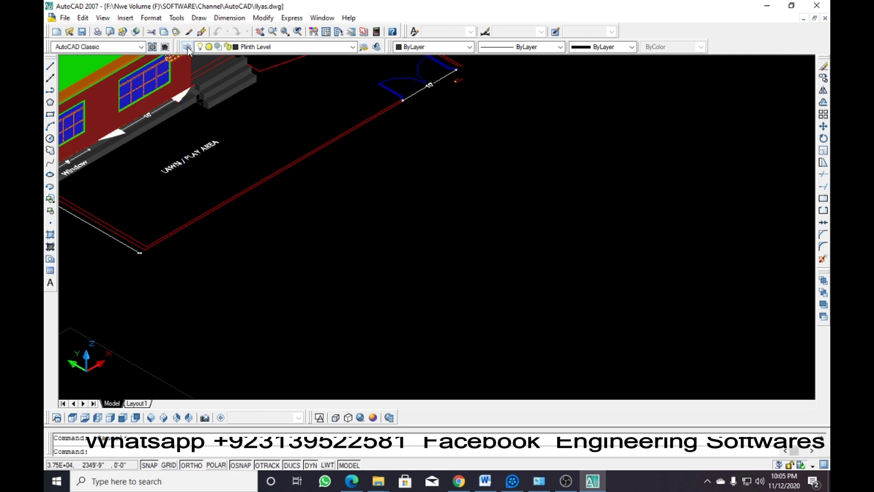
click(188, 49)
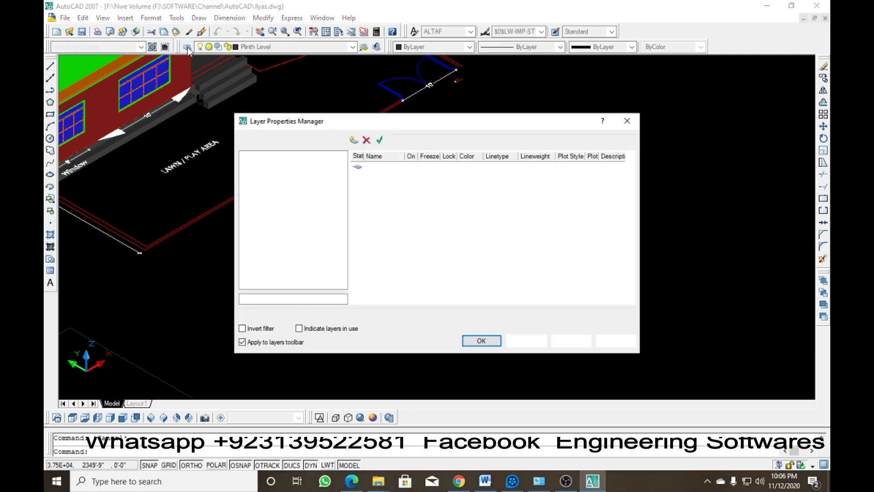
click(353, 139)
double_click(381, 287)
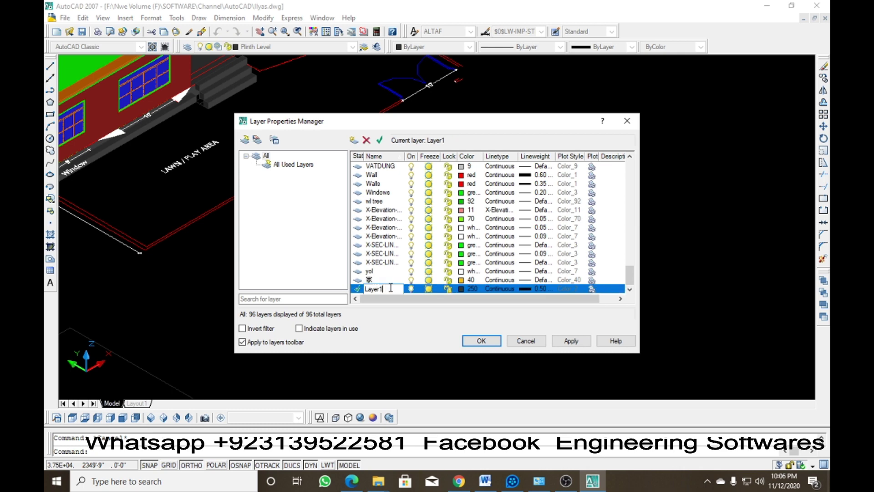
text(3D)
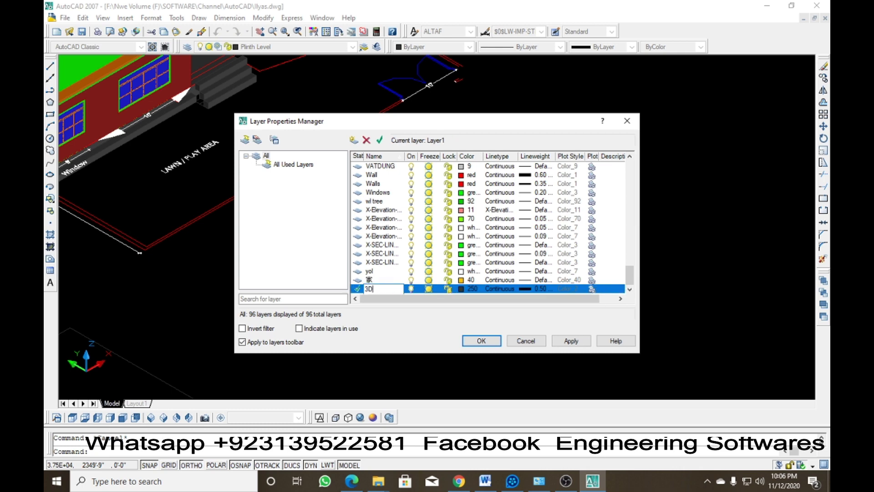
text( Railing)
key(Return)
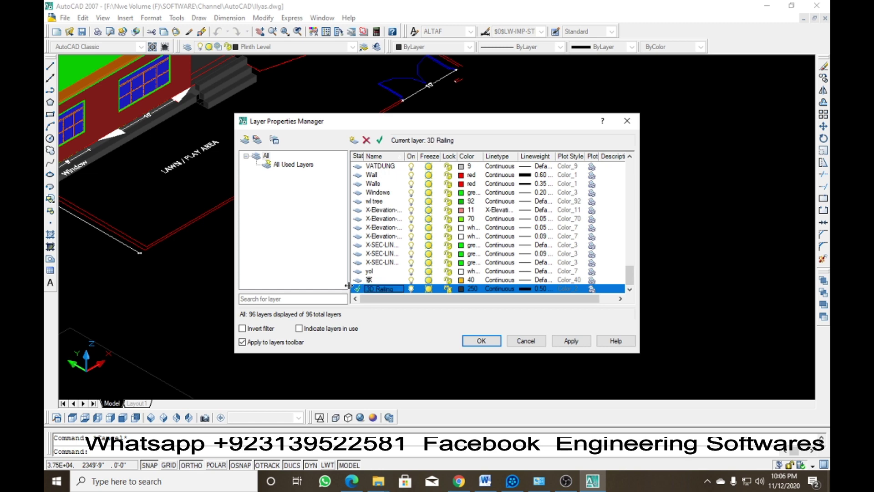
click(572, 341)
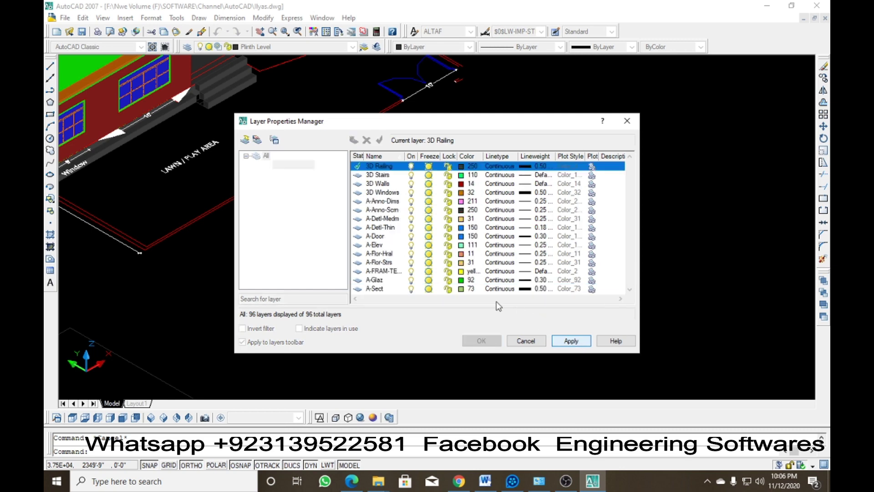
Set the colour of the 3D Railing layer to index 242 and accept the layer settings
click(460, 166)
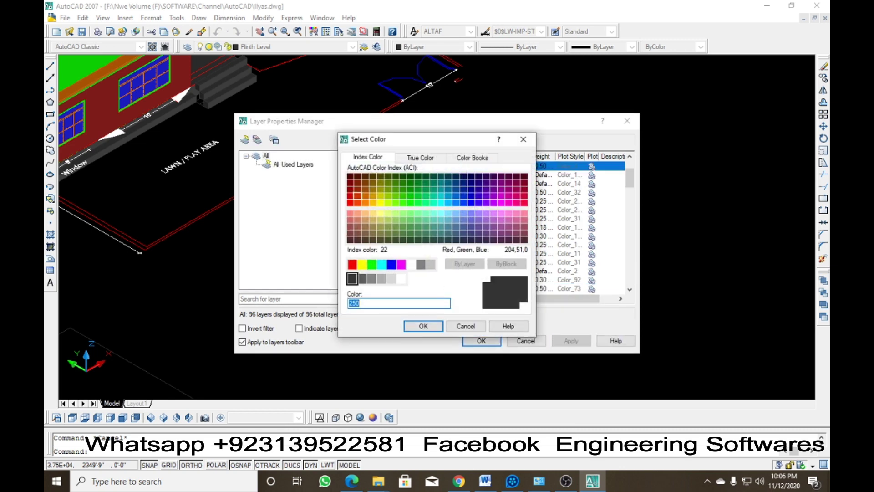
click(509, 196)
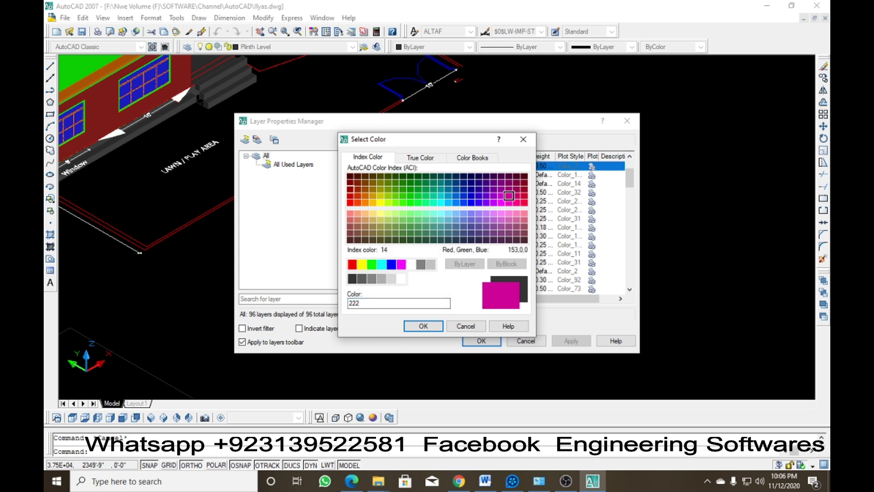
click(351, 188)
click(524, 196)
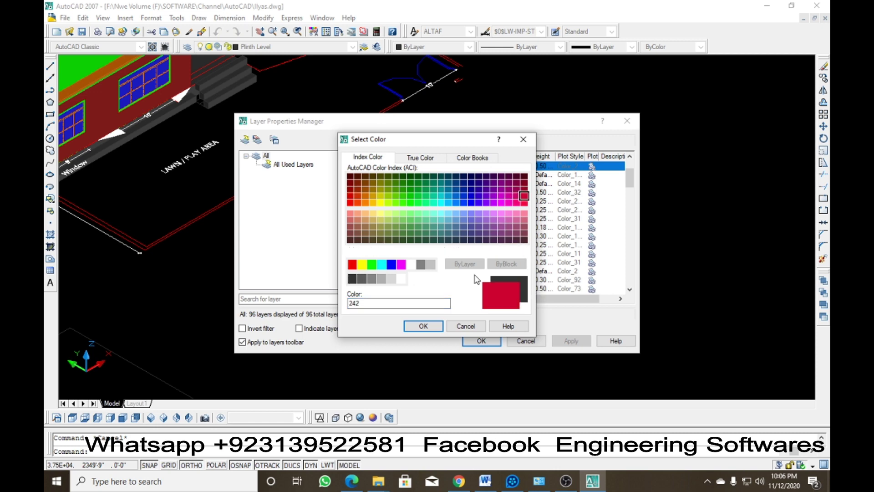
click(423, 325)
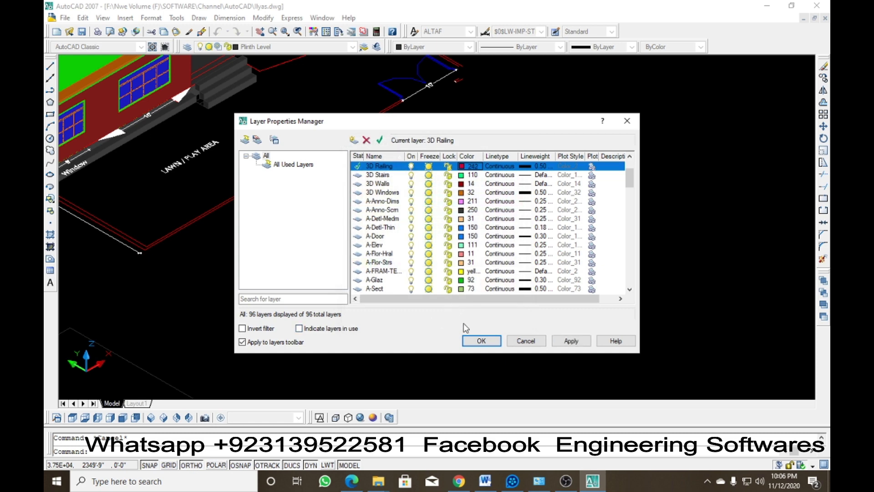
click(571, 342)
click(478, 341)
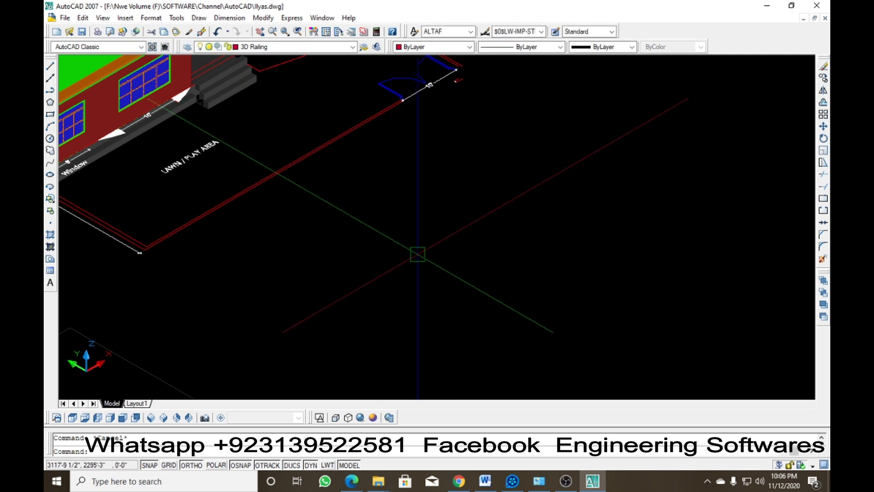
Draw a closed rectangular outline 3' long and 2" wide with lines in the empty area outside the boundary wall
text(l)
key(Return)
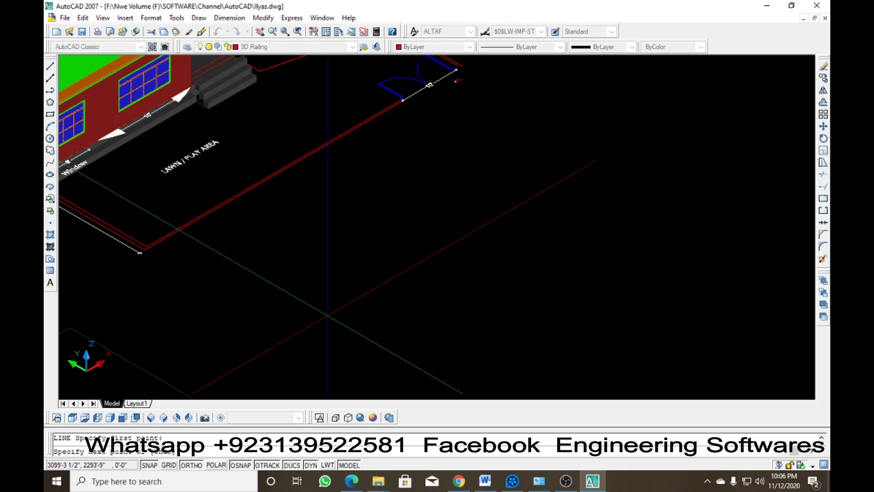
click(326, 315)
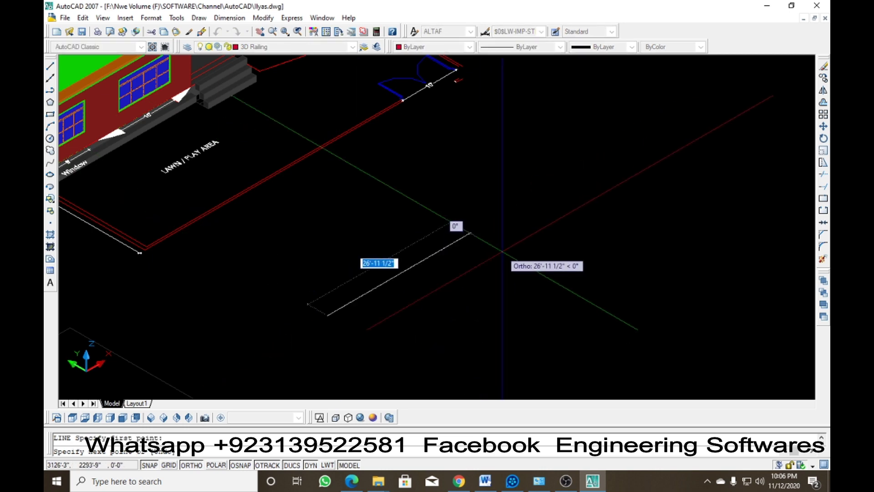
key(F8)
key(F8)
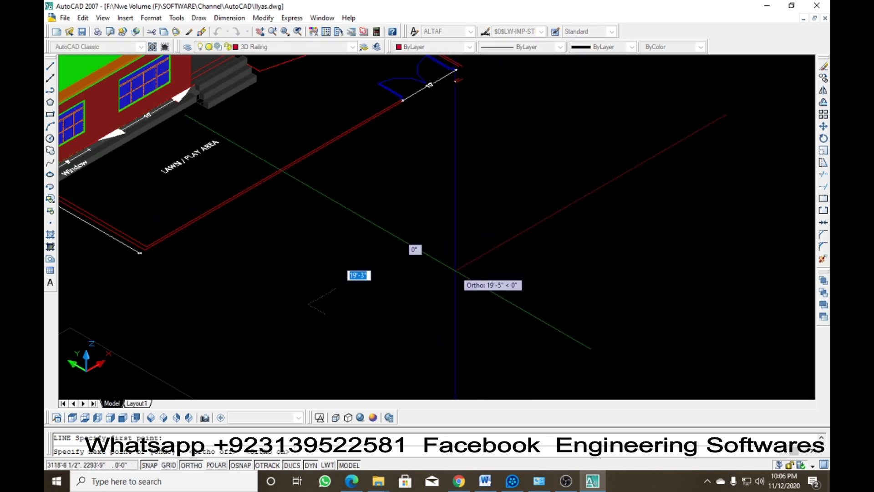
text(3')
key(Return)
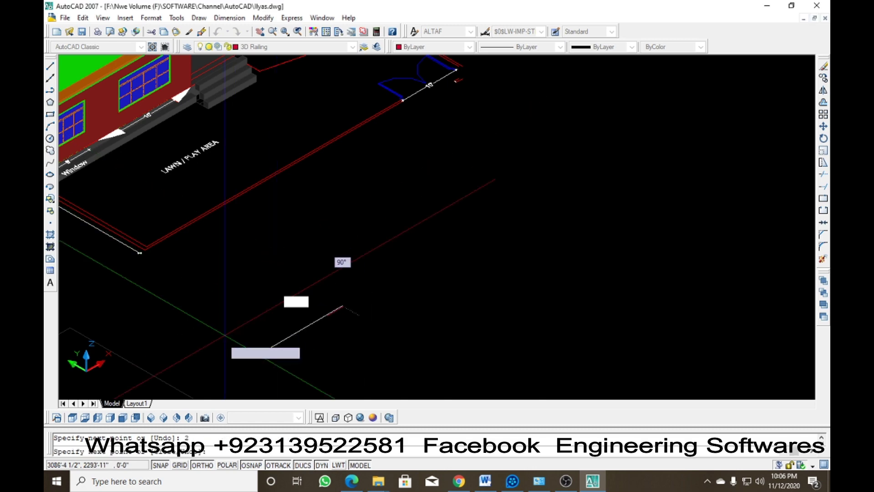
text(3)
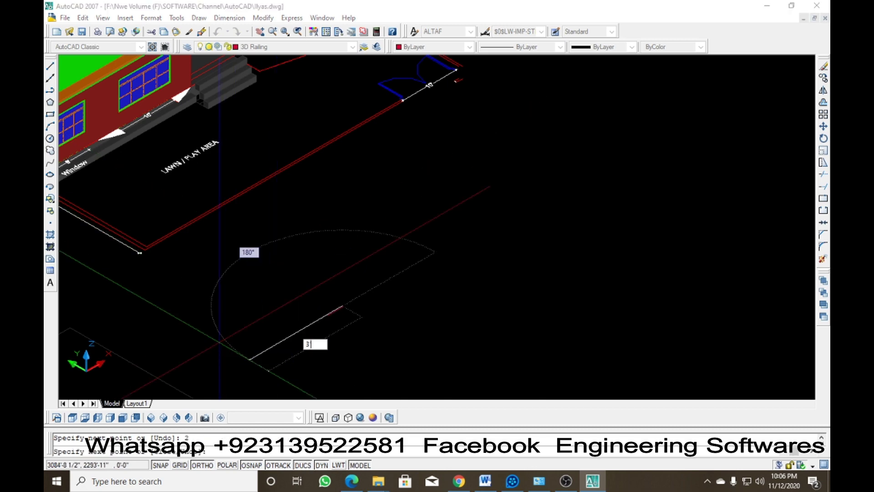
key(Return)
scroll(377, 353, up, 2)
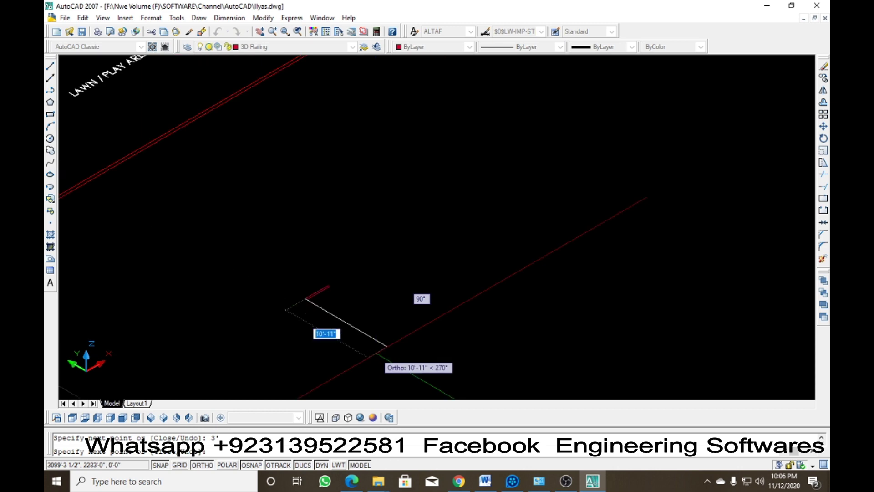
key(Escape)
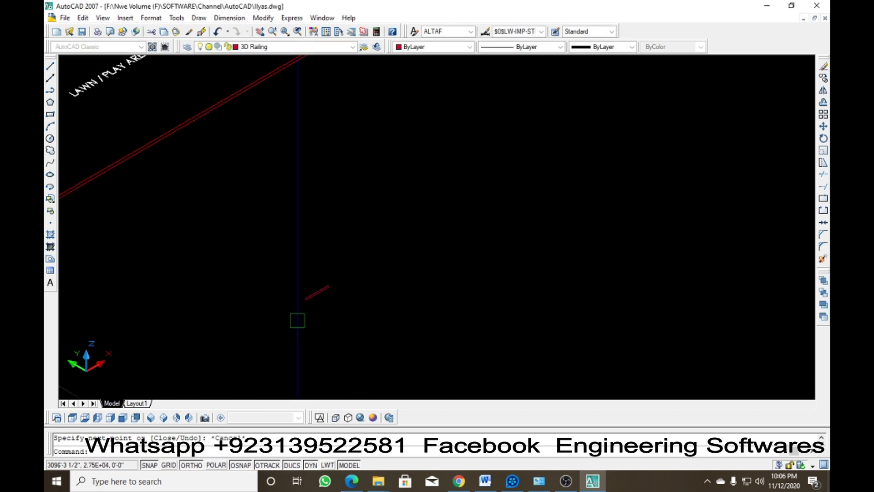
shift+middle_drag(297, 320, 349, 318)
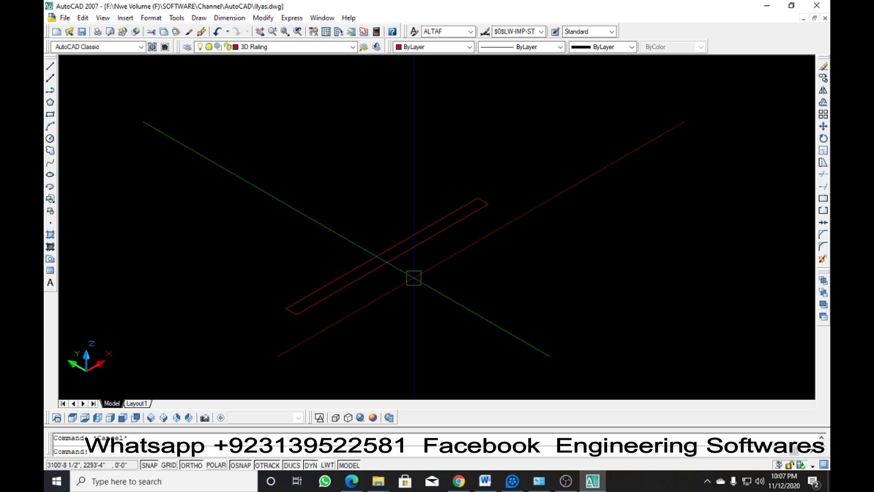
Draw a short guide line perpendicular to the outline, outward from the midpoint of its rear long edge
text(l)
key(Return)
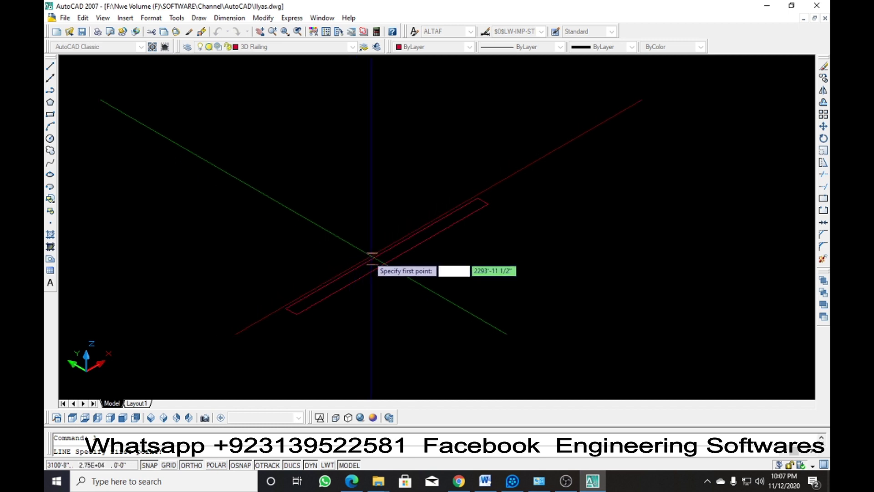
click(374, 248)
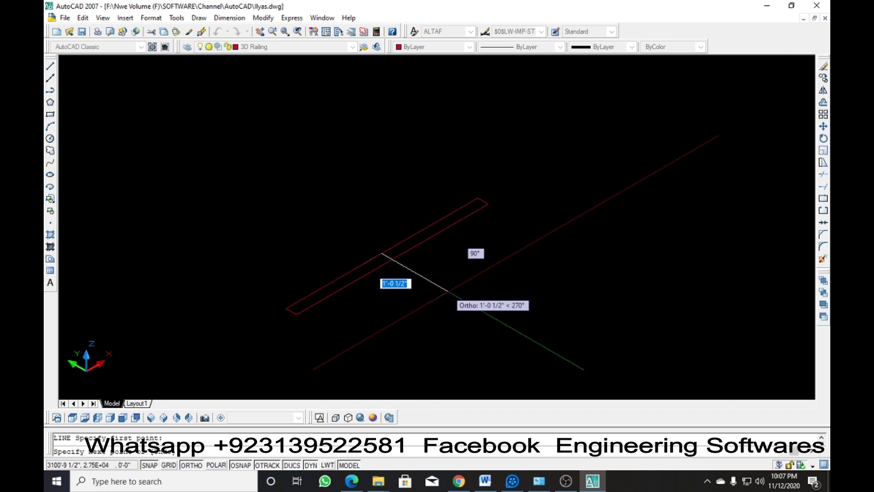
click(347, 218)
key(Return)
scroll(359, 265, up, 5)
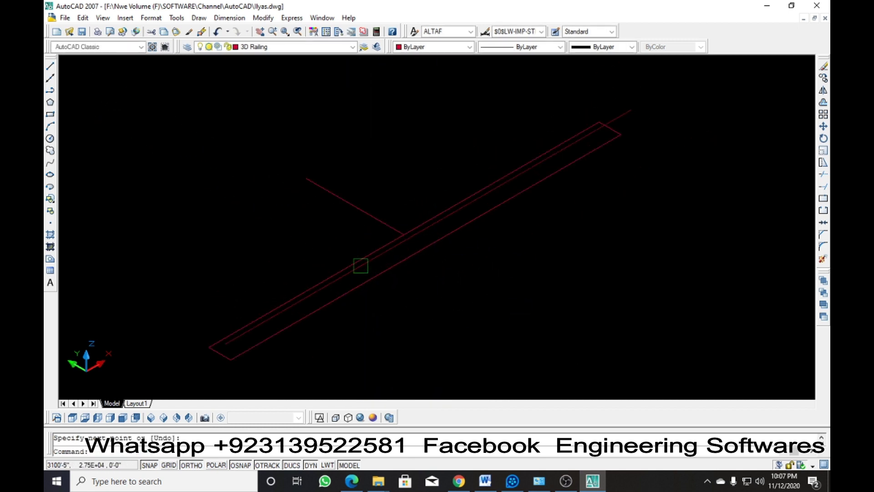
key(Escape)
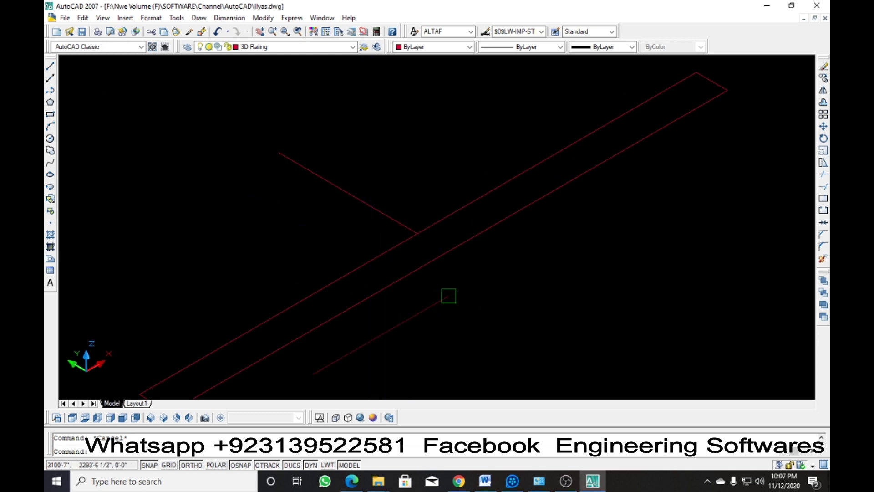
Draw a circle of radius 1" centred where the guide line meets the outline's long edge
text(c)
key(Return)
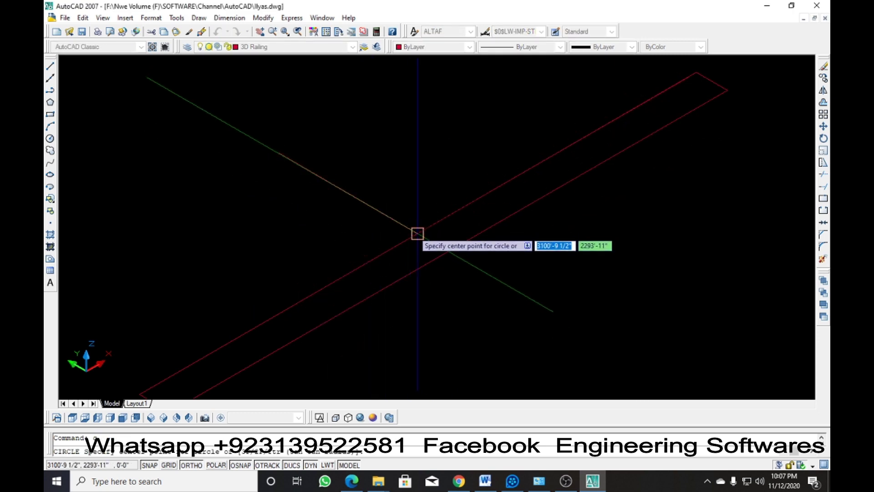
click(417, 233)
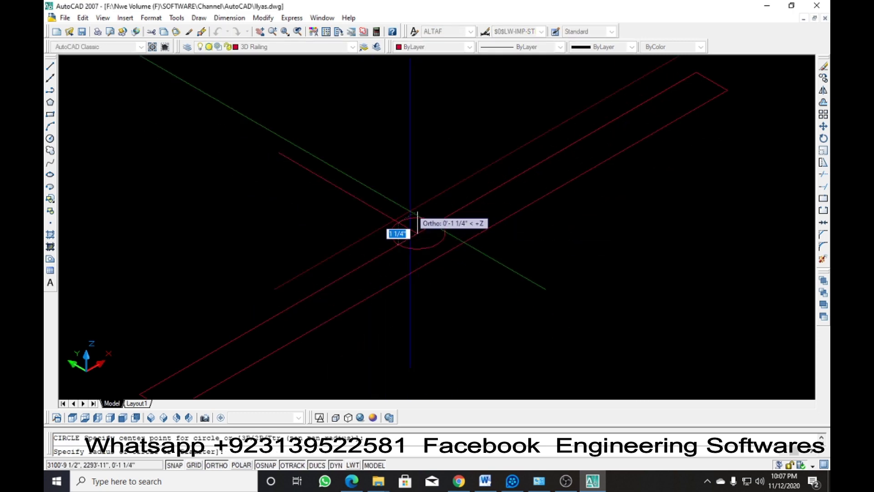
text(1)
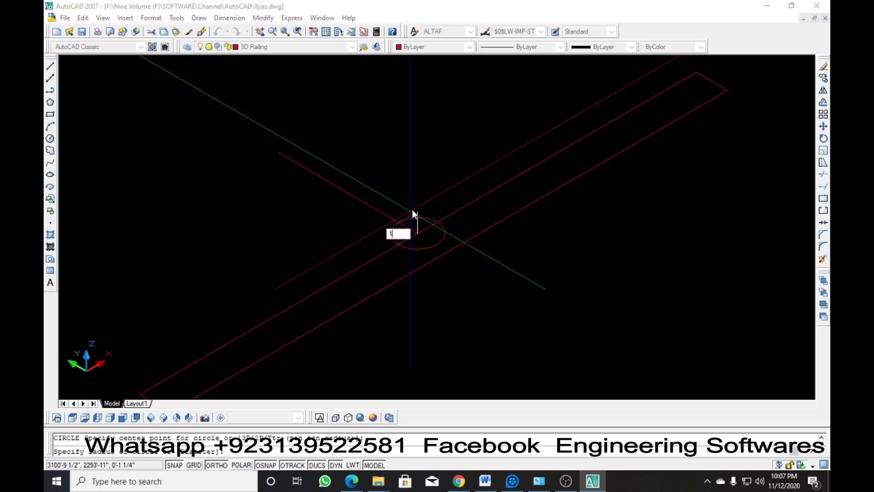
key(Return)
click(402, 251)
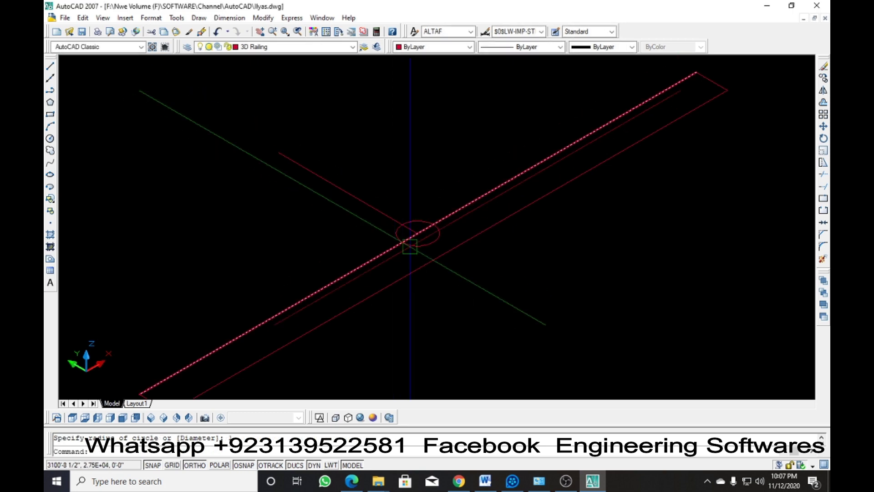
key(Escape)
Copy the circle six times along one half of the long edge, three about 2 1/2" apart and the rest about 3" apart
click(425, 246)
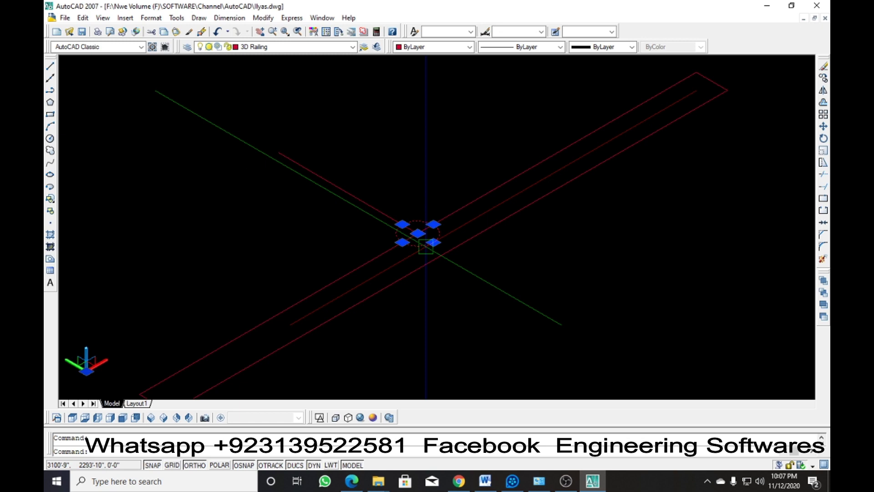
text(co)
key(Return)
scroll(423, 240, up, 5)
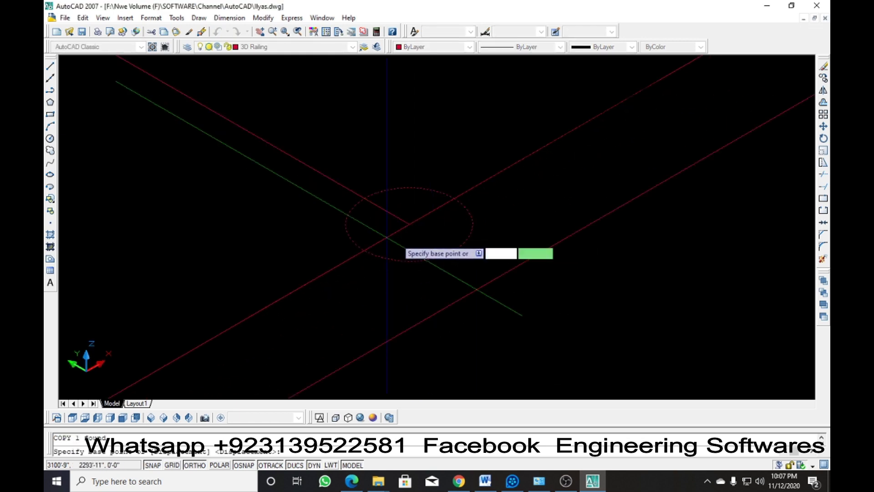
click(362, 250)
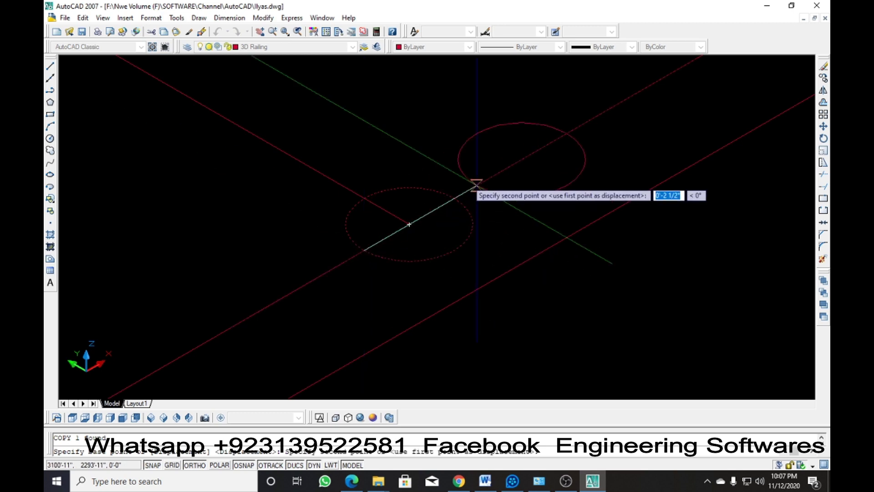
click(522, 159)
middle_drag(521, 159, 328, 297)
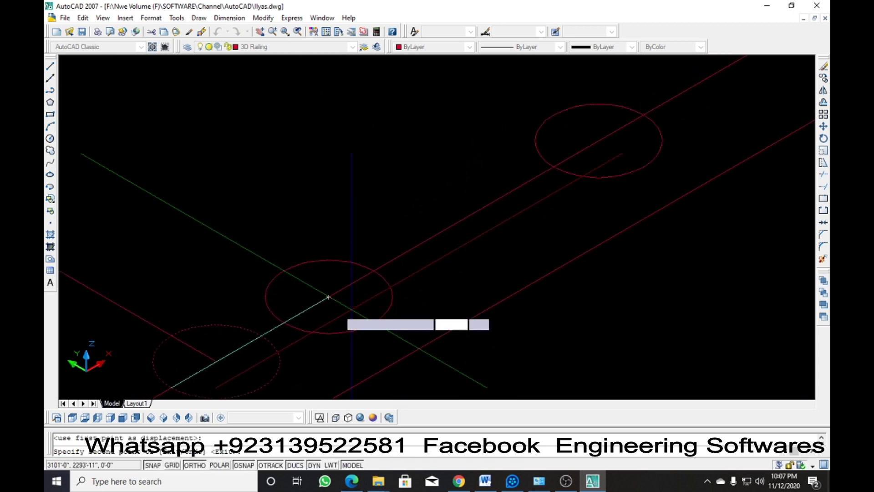
click(328, 297)
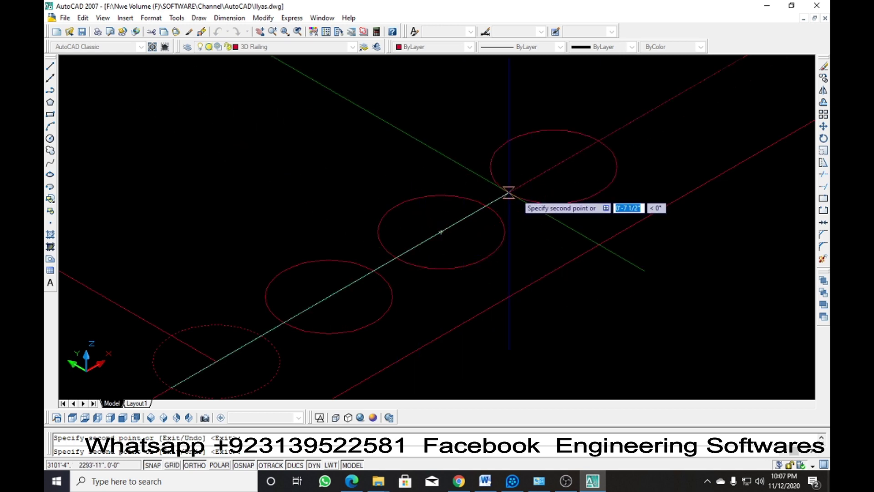
click(509, 193)
middle_drag(601, 144, 385, 307)
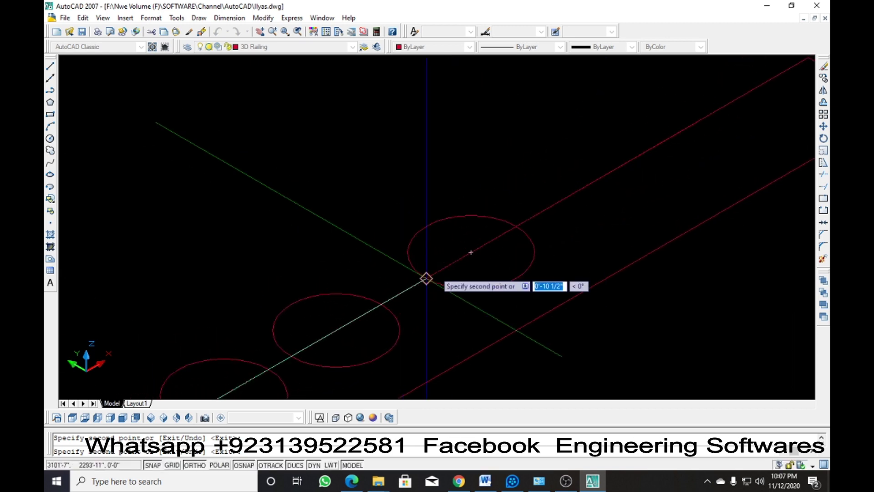
click(560, 201)
middle_drag(594, 187, 404, 331)
click(506, 266)
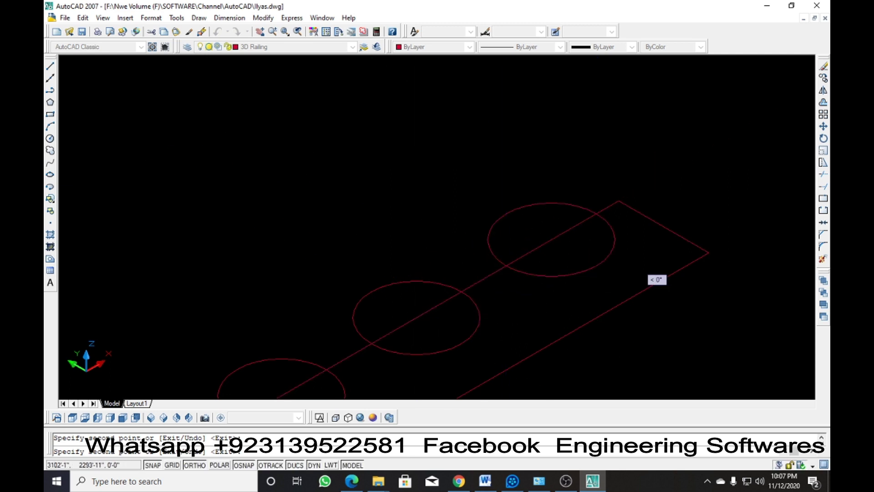
key(Escape)
scroll(521, 225, down, 4)
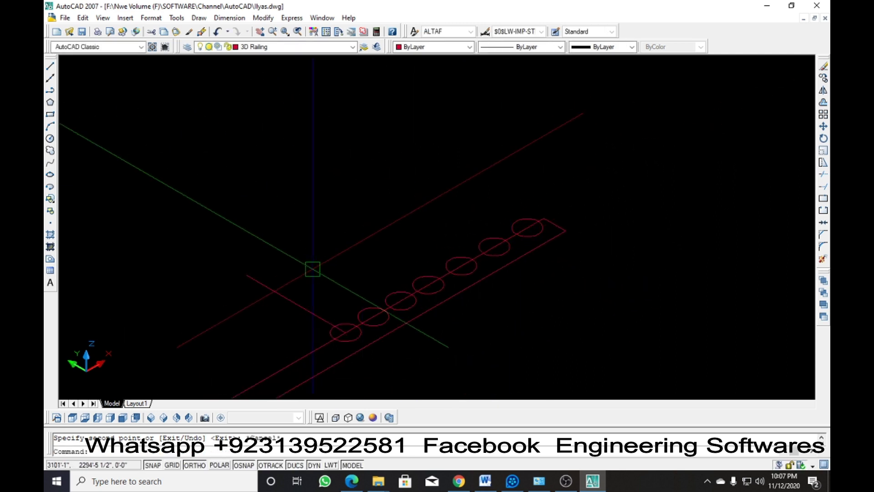
Mirror all seven circles about the guide line onto the other half of the outline, keeping the source circles
click(339, 318)
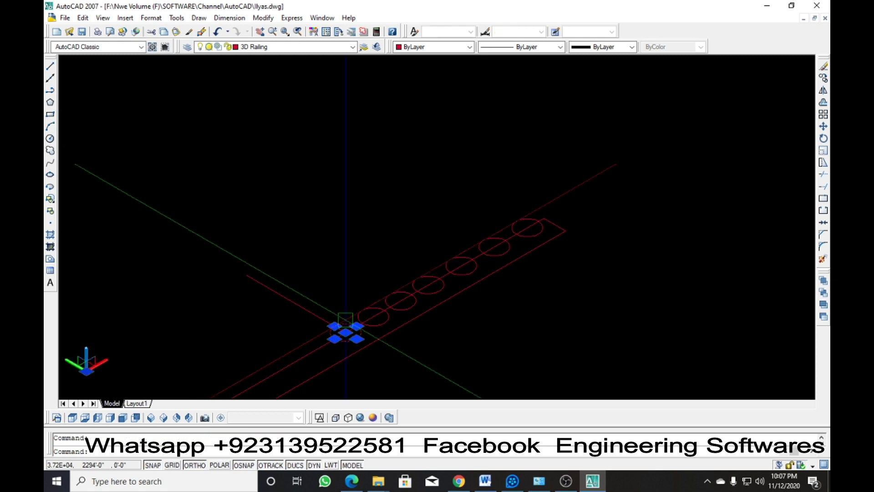
click(378, 304)
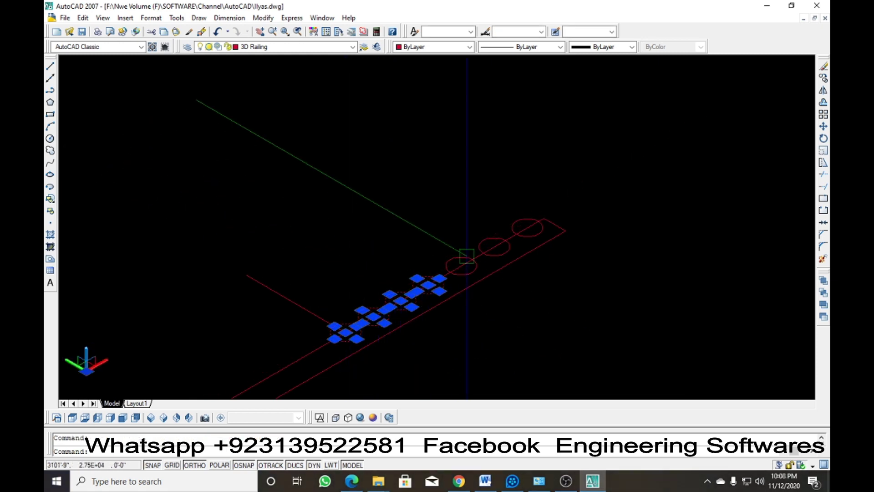
click(495, 237)
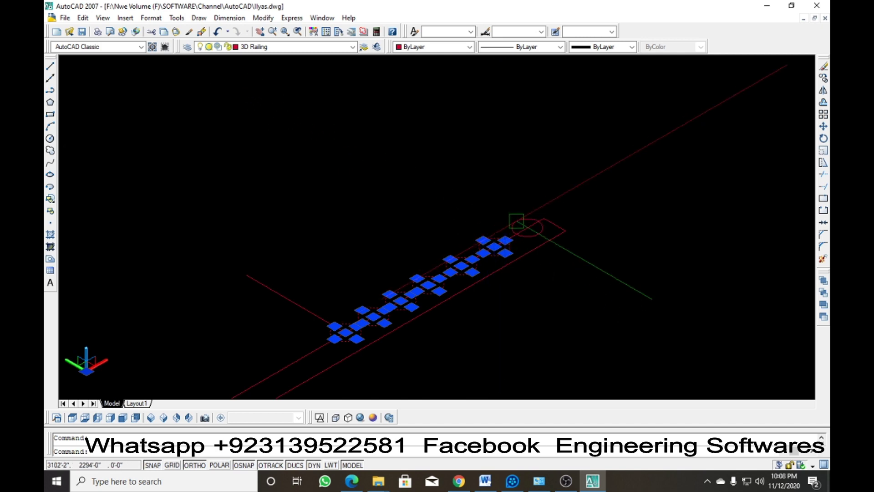
text(mi)
key(Return)
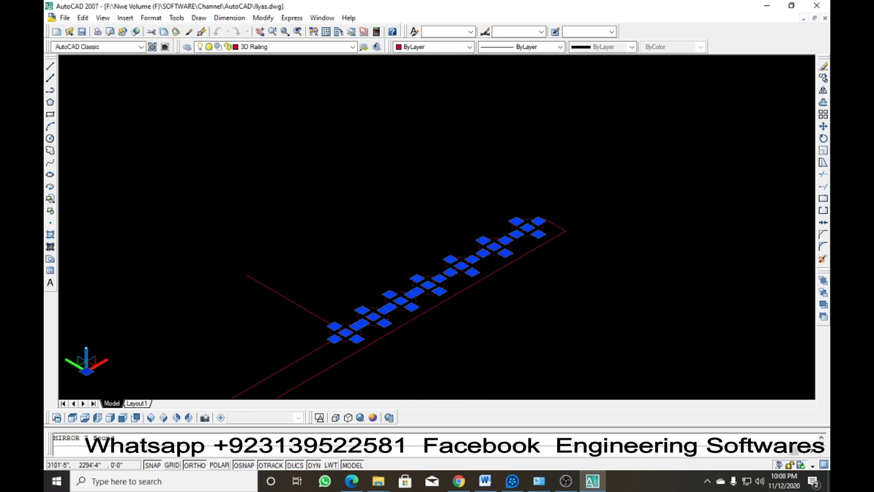
click(345, 331)
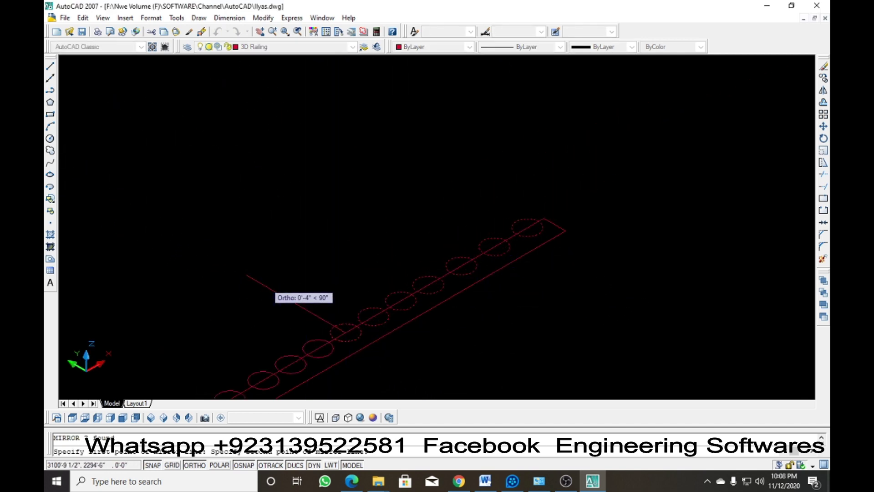
click(246, 275)
key(Return)
scroll(241, 272, down, 4)
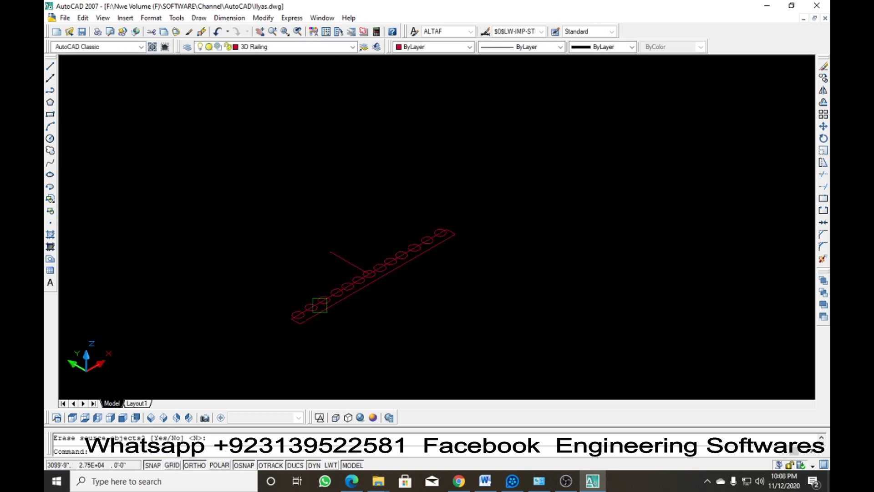
Erase the guide line at the middle of the outline
scroll(319, 305, up, 5)
click(412, 169)
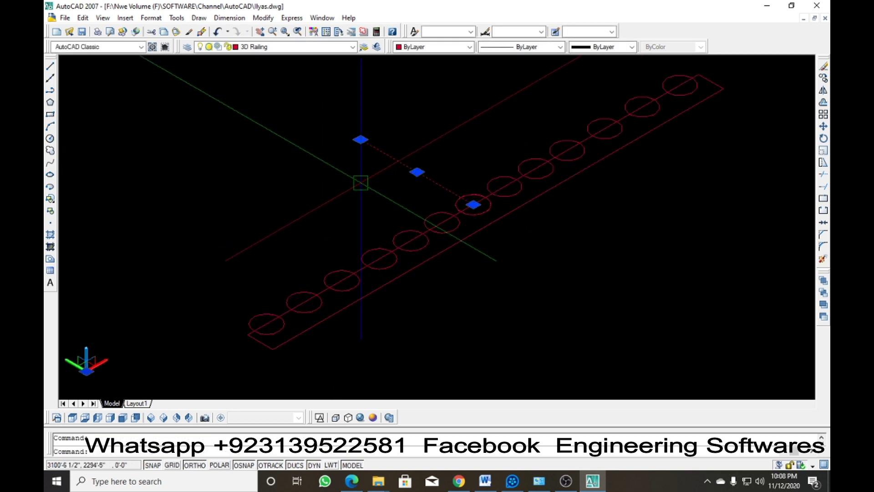
key(Delete)
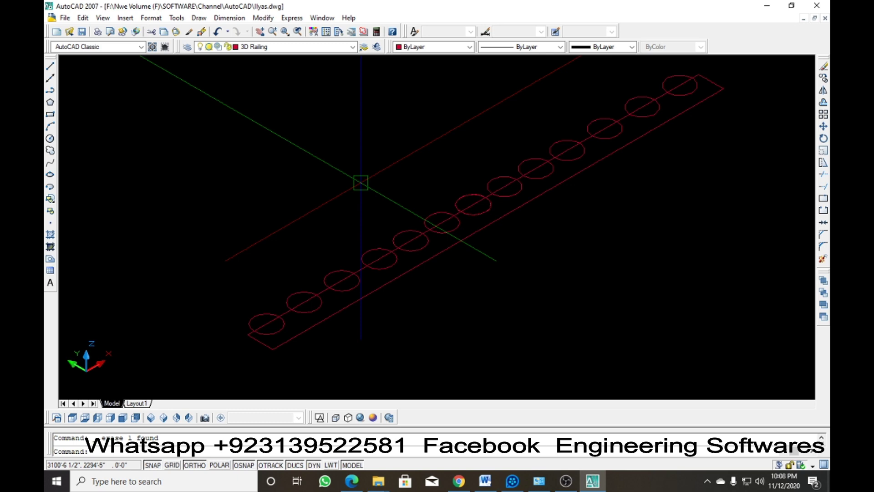
Trim the outer arcs and the edge segments inside the first three circles at the near end of the outline's long edge
text(tr)
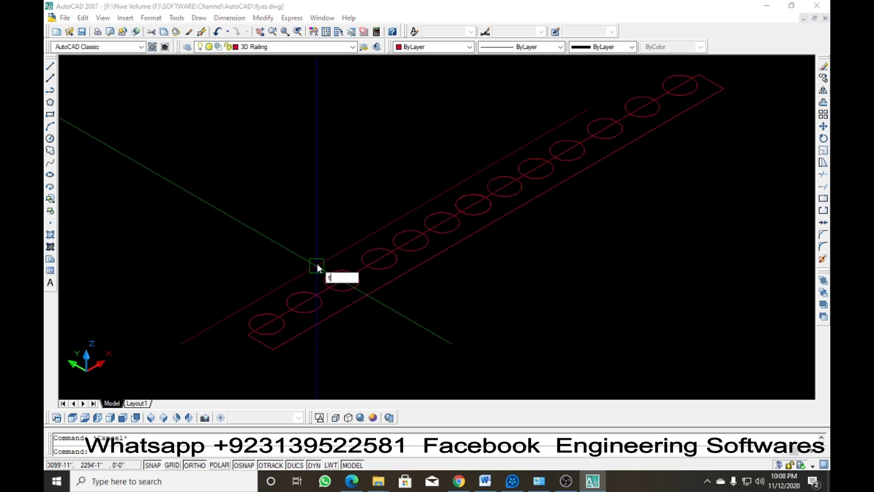
key(Return)
key(Return)
scroll(268, 300, up, 5)
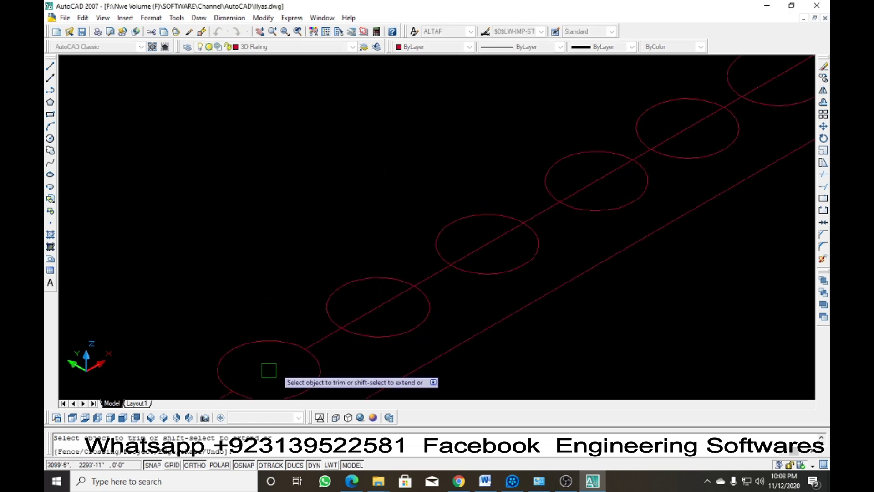
click(269, 349)
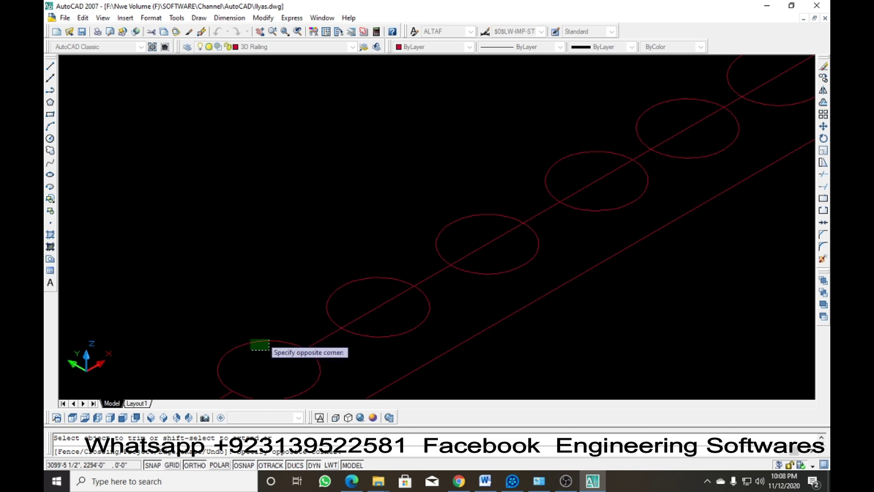
click(269, 328)
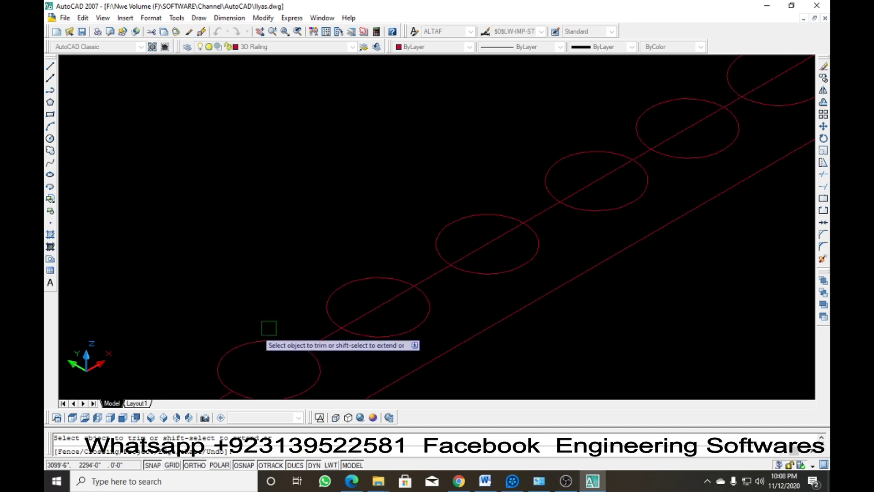
click(366, 314)
click(342, 287)
middle_drag(417, 277, 297, 369)
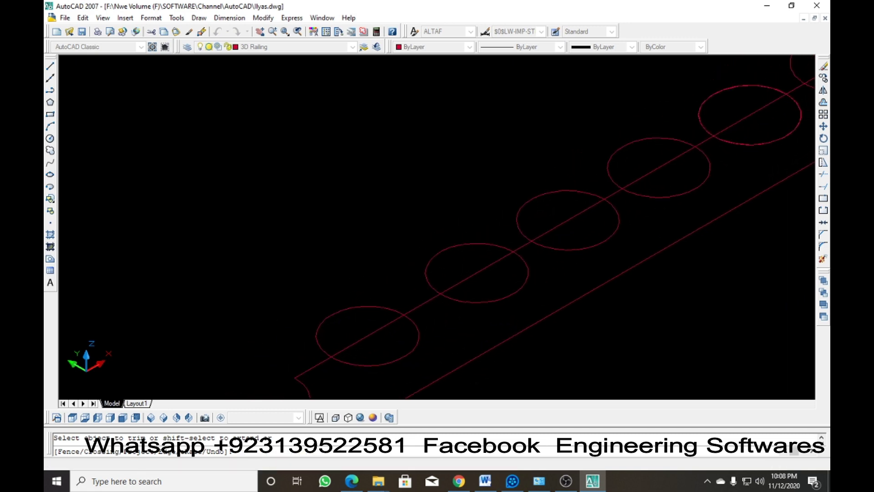
click(367, 336)
click(367, 315)
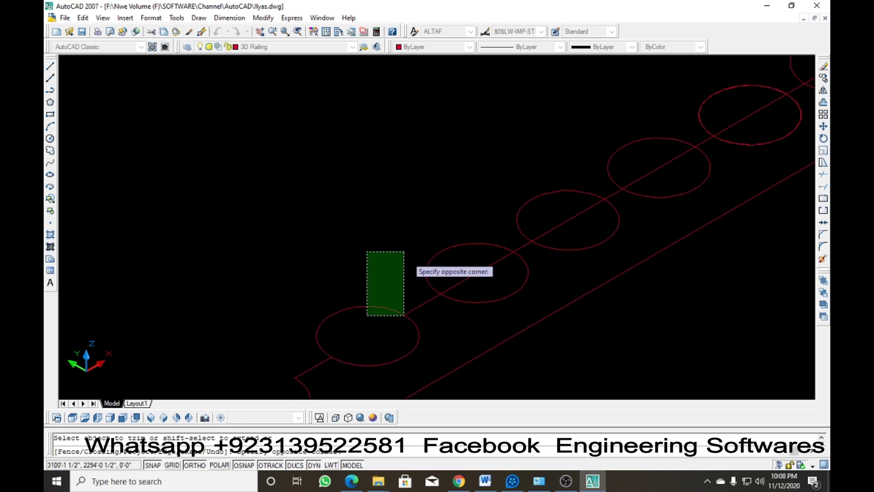
click(403, 250)
scroll(406, 253, down, 2)
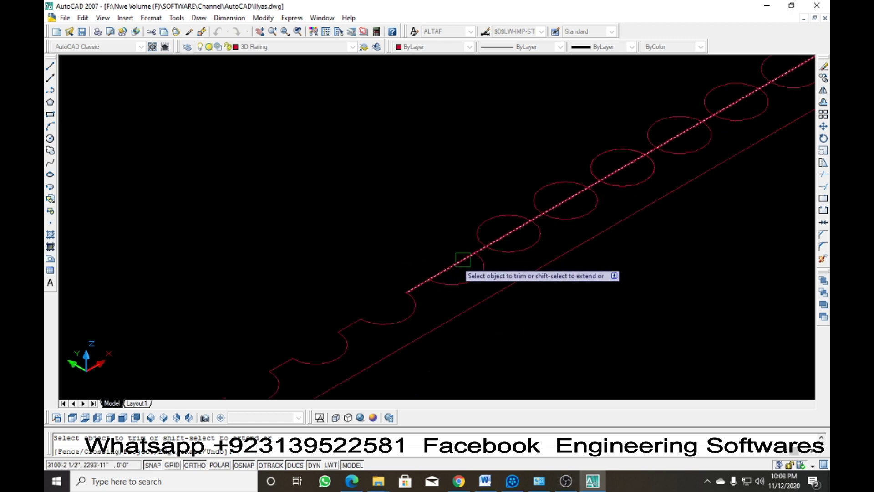
Trim the middle six circles into scallops, removing their outer arcs and the straight edge segments inside them
click(475, 227)
click(508, 234)
middle_drag(508, 233, 302, 335)
click(307, 322)
click(307, 333)
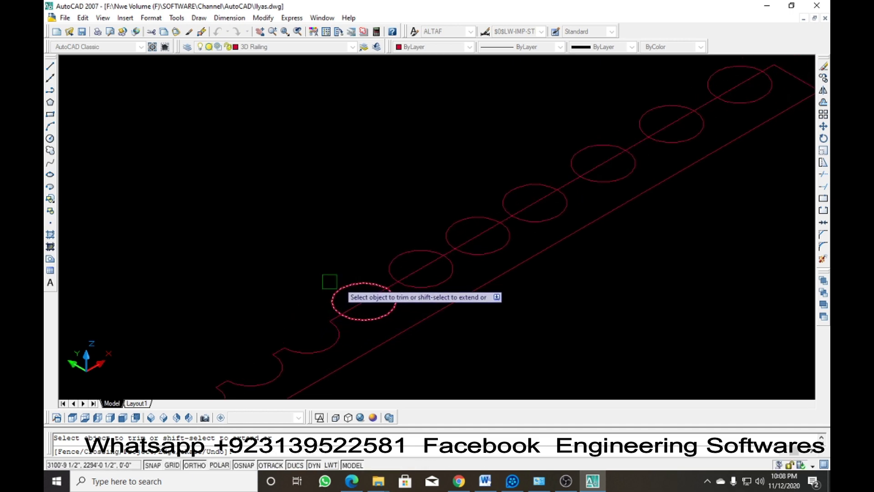
click(364, 301)
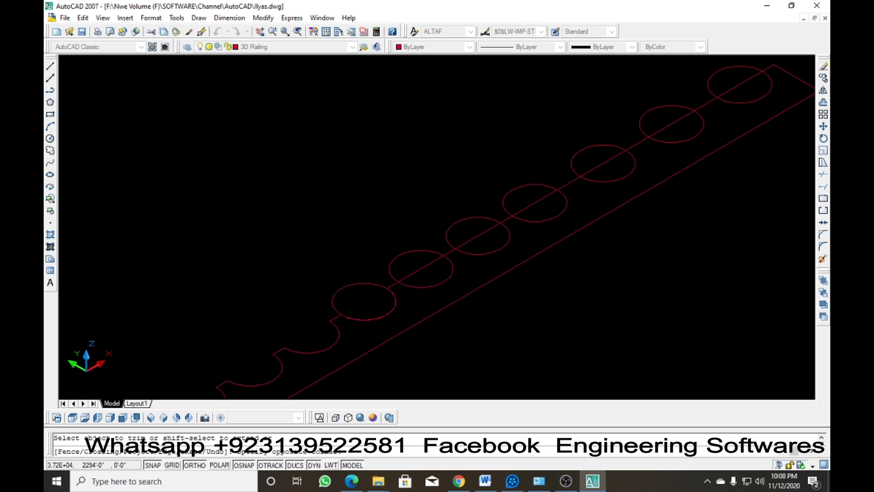
click(358, 291)
click(398, 256)
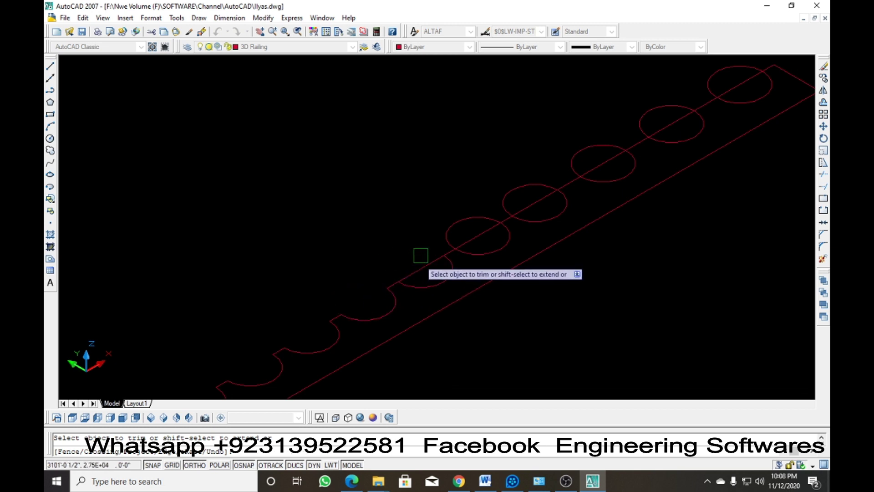
click(423, 260)
click(444, 229)
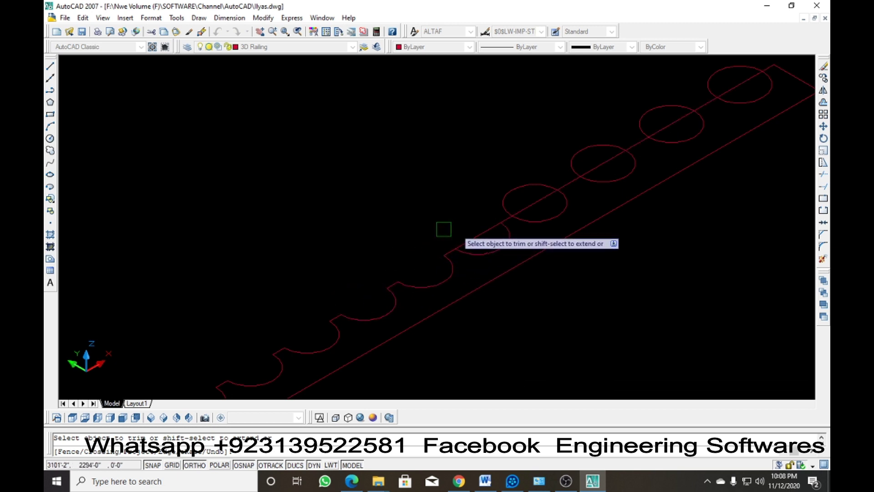
click(476, 236)
Trim the outer arcs and inner edge segments of the last four circles at the outline's far end
middle_drag(523, 210, 351, 307)
click(361, 301)
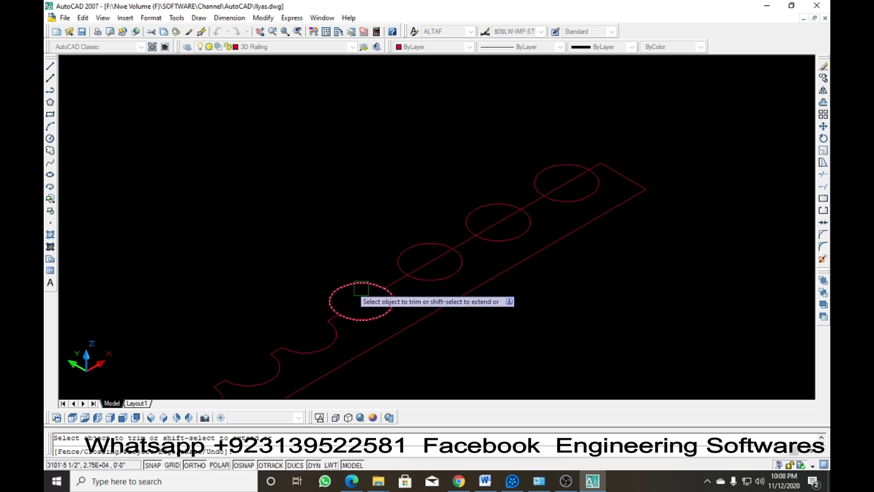
click(354, 284)
click(392, 255)
click(430, 259)
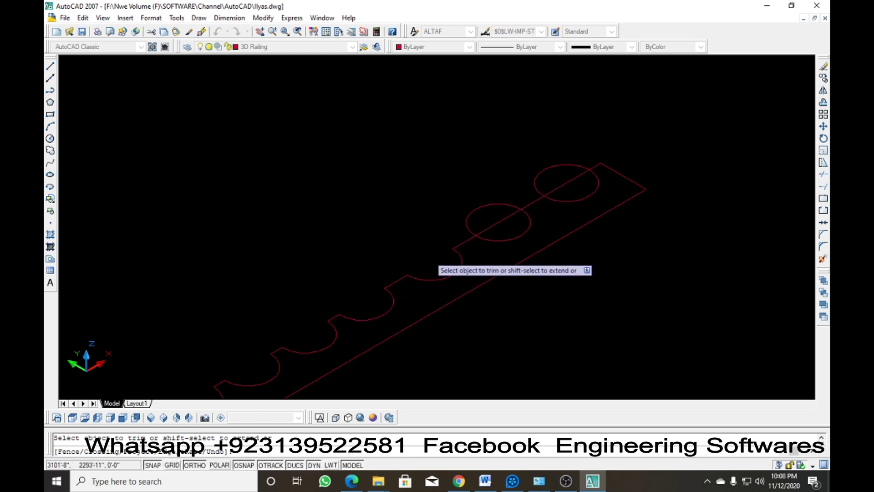
click(473, 210)
click(497, 222)
click(566, 182)
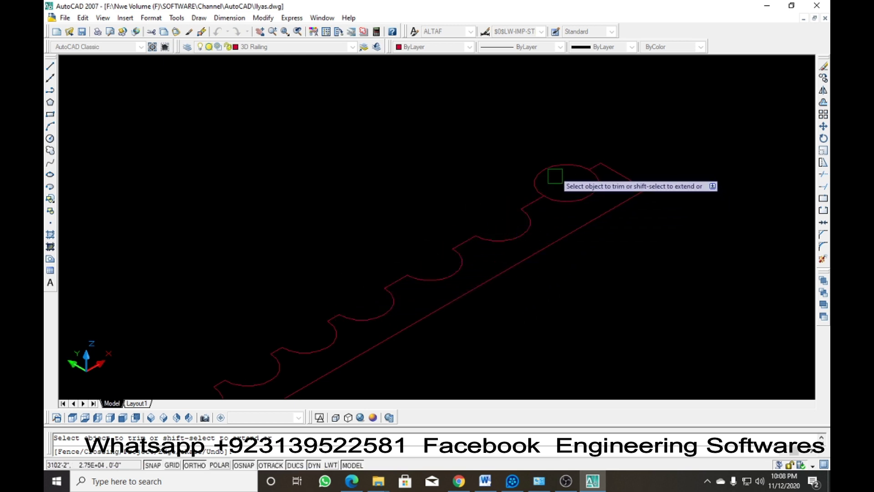
click(554, 165)
scroll(543, 218, down, 2)
middle_drag(523, 259, 539, 224)
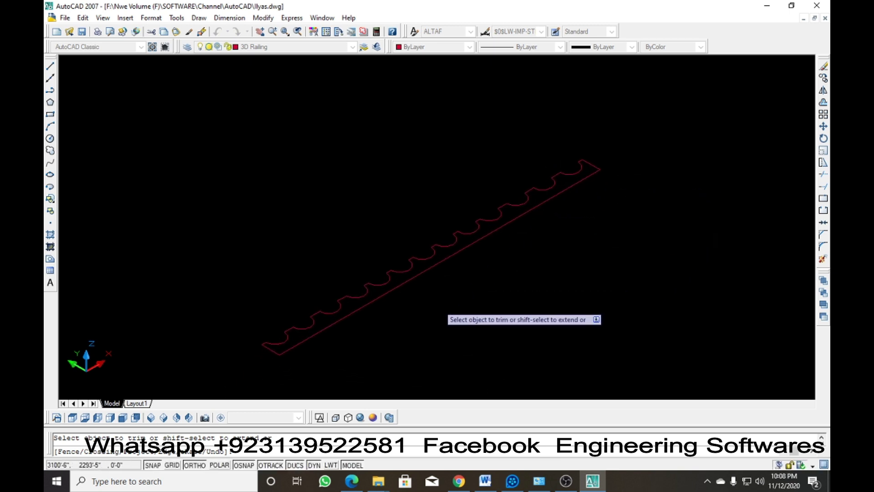
key(Escape)
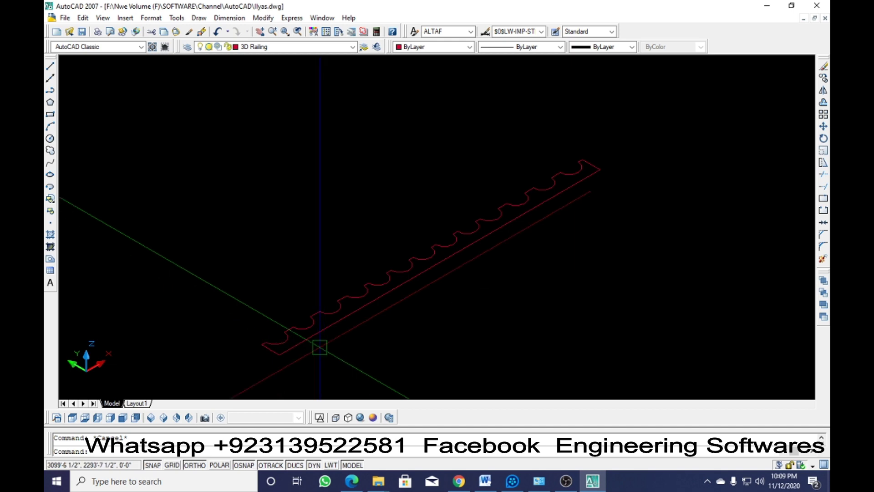
Draw a short line from the outline's near-end corner, extending its long straight edge outward as an axis
text(l)
key(Return)
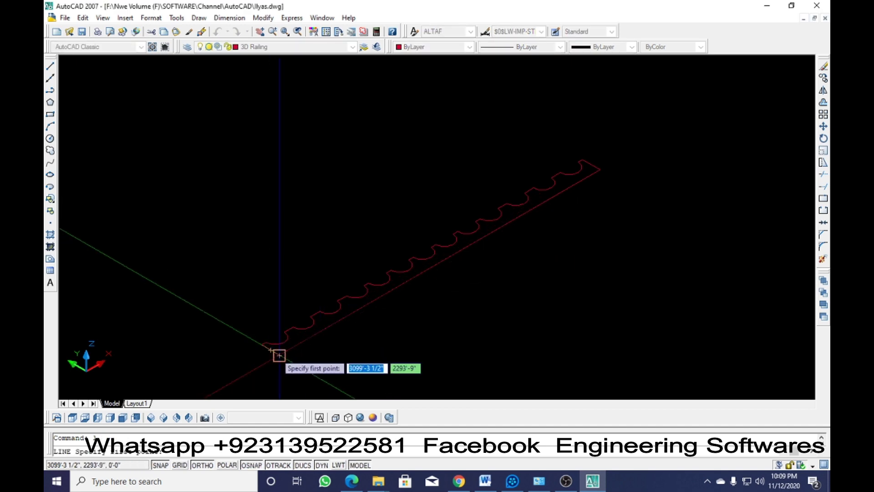
click(279, 355)
click(257, 368)
key(Return)
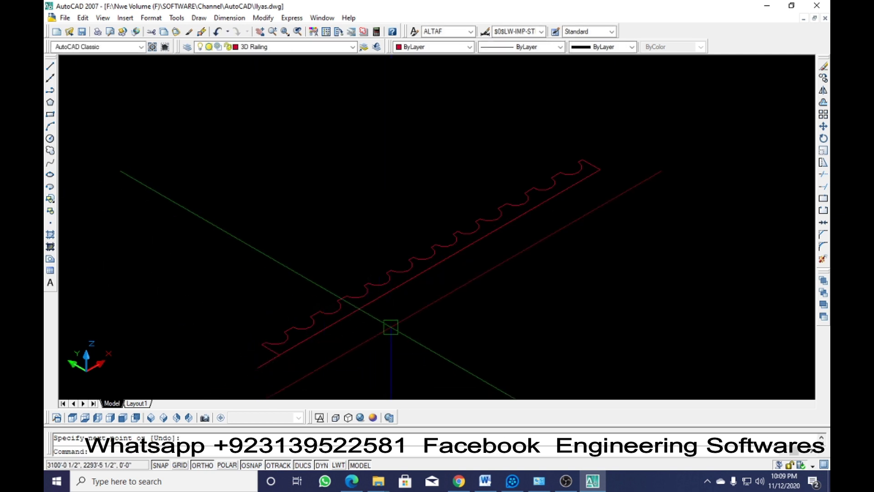
Create a closed polyline boundary from the scalloped outline, with a new boundary set covering all its objects
text(bo)
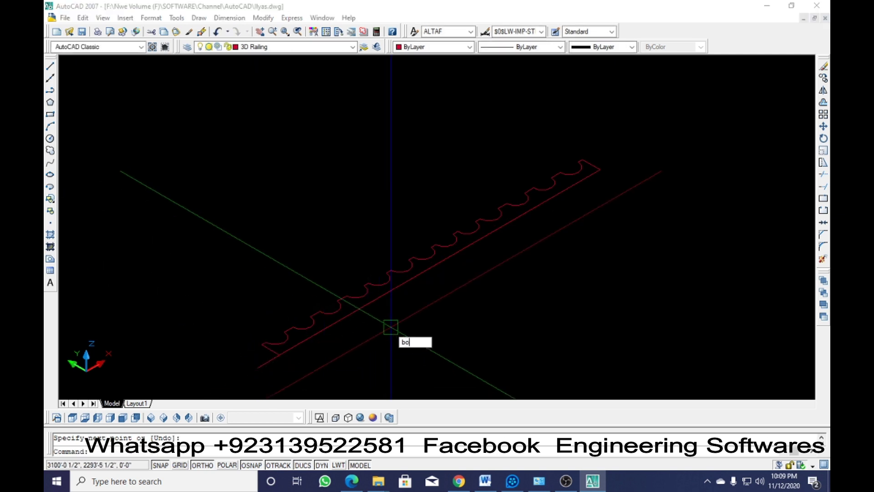
key(Return)
click(448, 273)
click(649, 131)
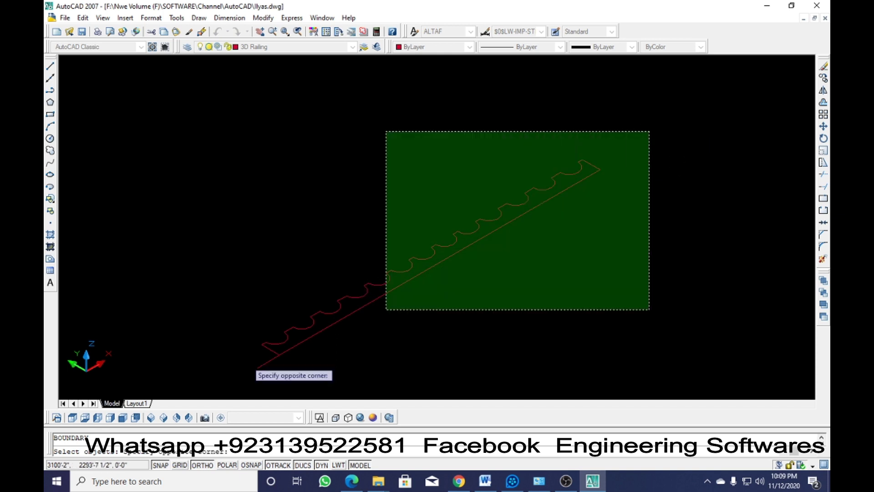
click(164, 378)
key(Return)
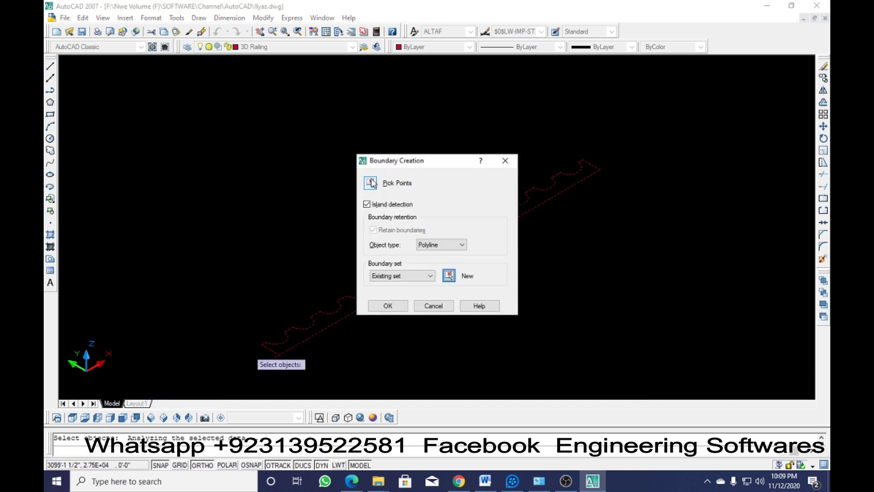
click(372, 183)
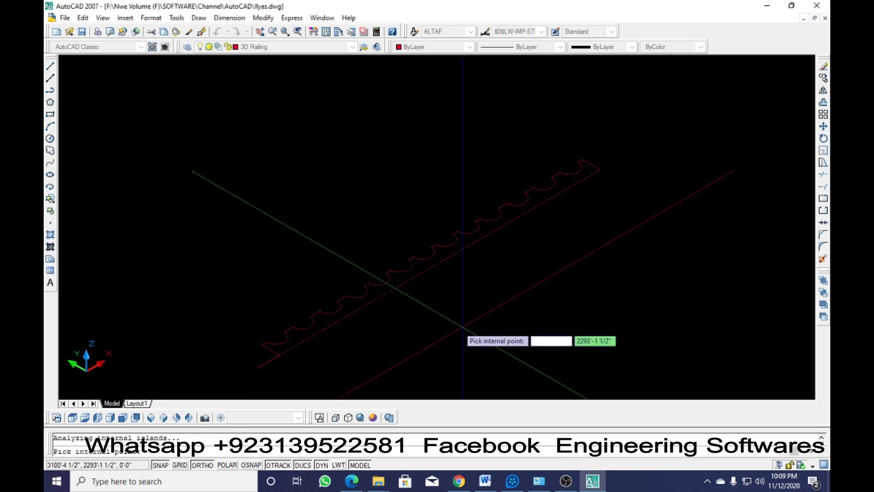
key(Escape)
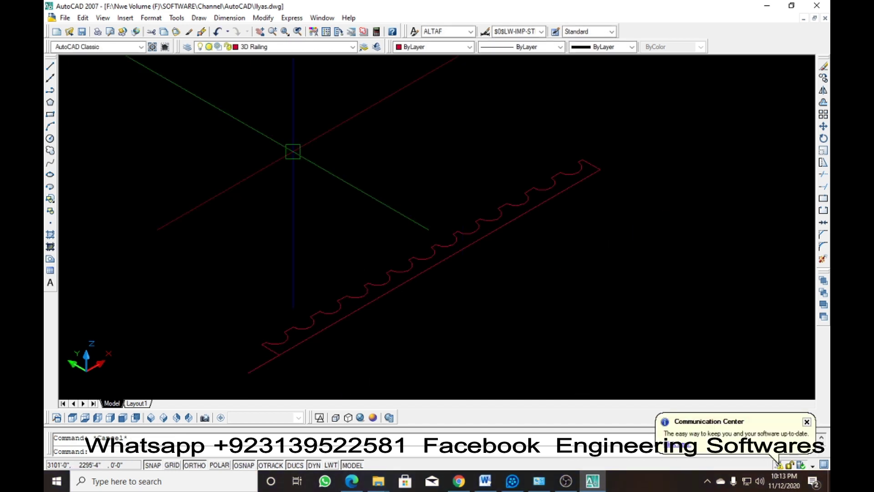
Revolve the scalloped outline about the short axis line, using both line endpoints and the default angle
click(199, 18)
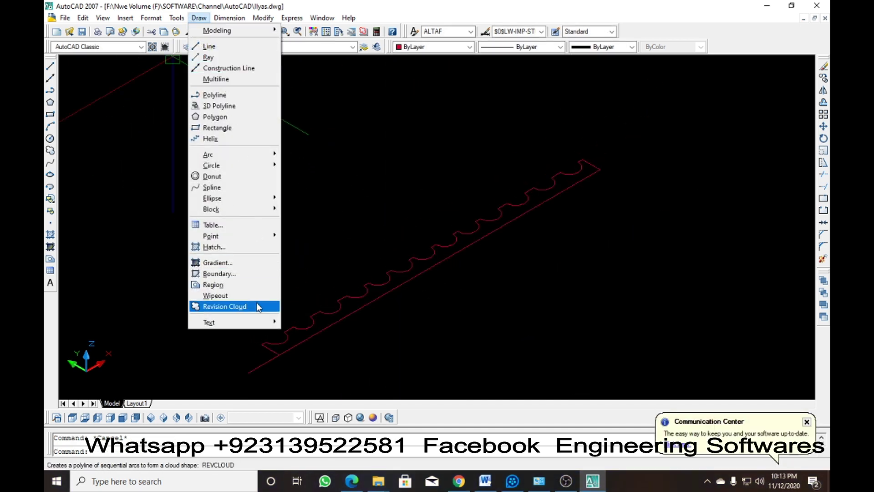
mouse_move(269, 30)
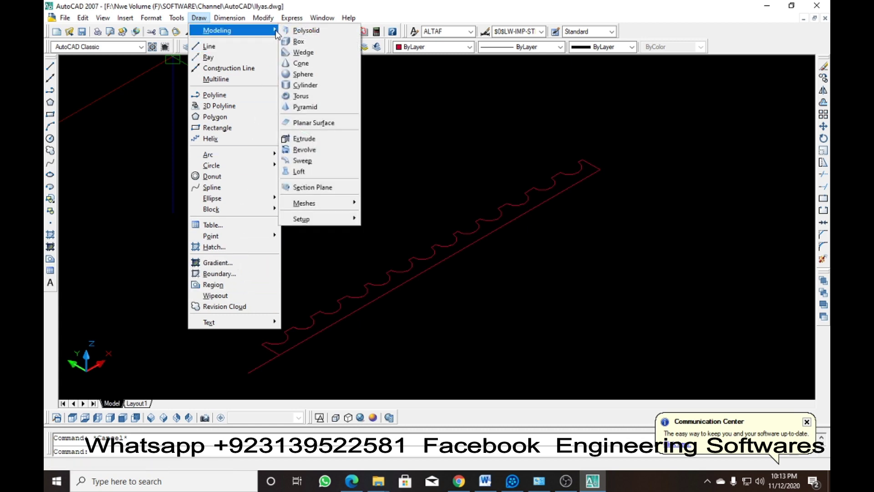
click(324, 153)
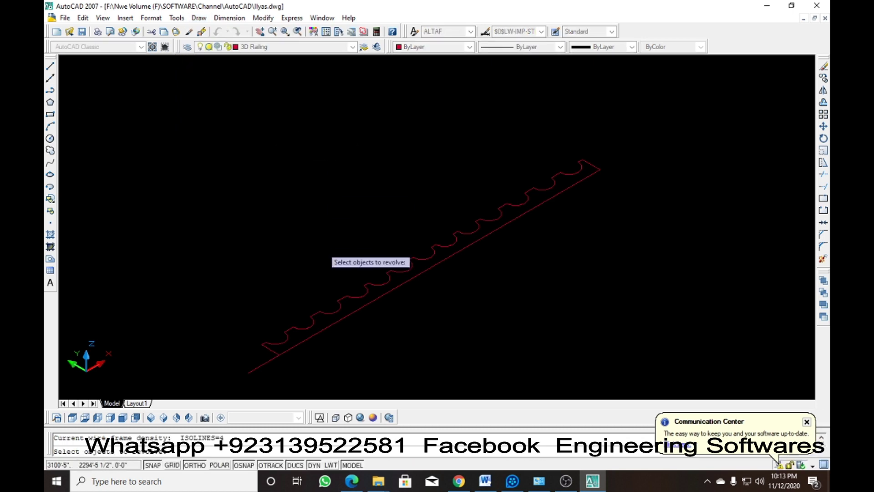
click(331, 303)
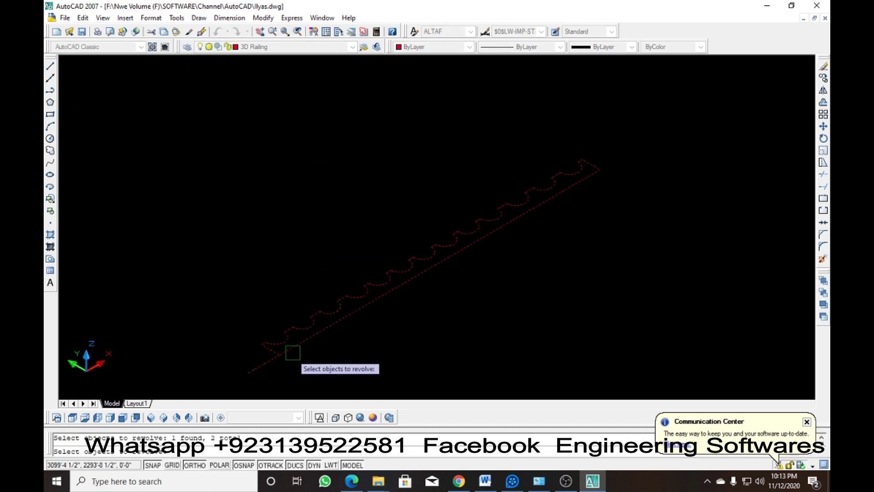
key(Return)
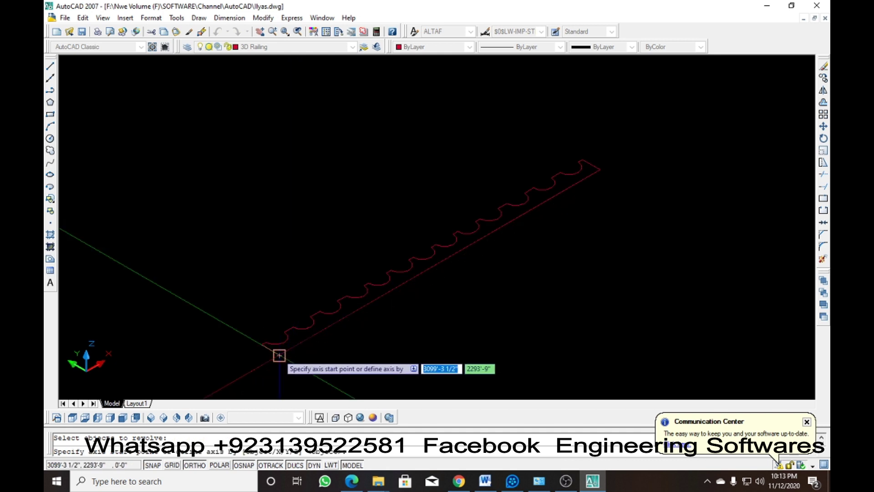
click(279, 356)
click(248, 373)
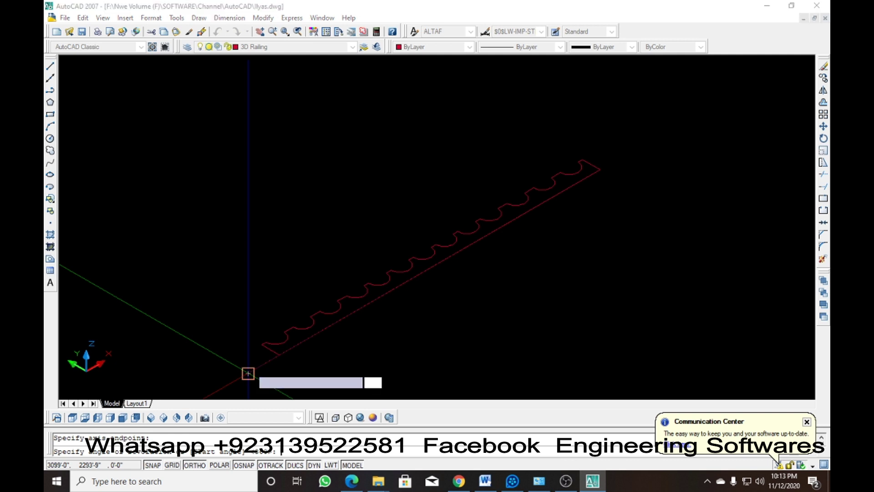
key(Return)
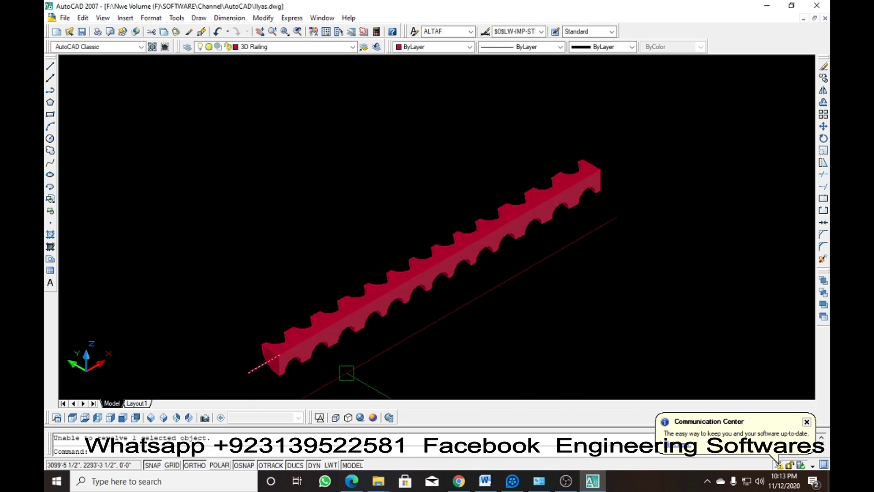
Try rotating the revolved solid 90 degrees in 3D about its lengthwise X axis from a base point at its near end, and undo it
middle_drag(345, 374, 344, 293)
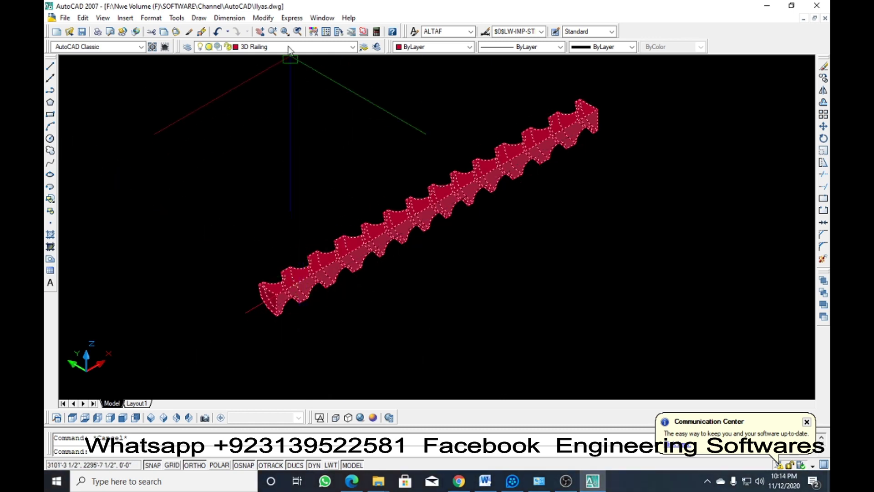
click(264, 17)
mouse_move(296, 280)
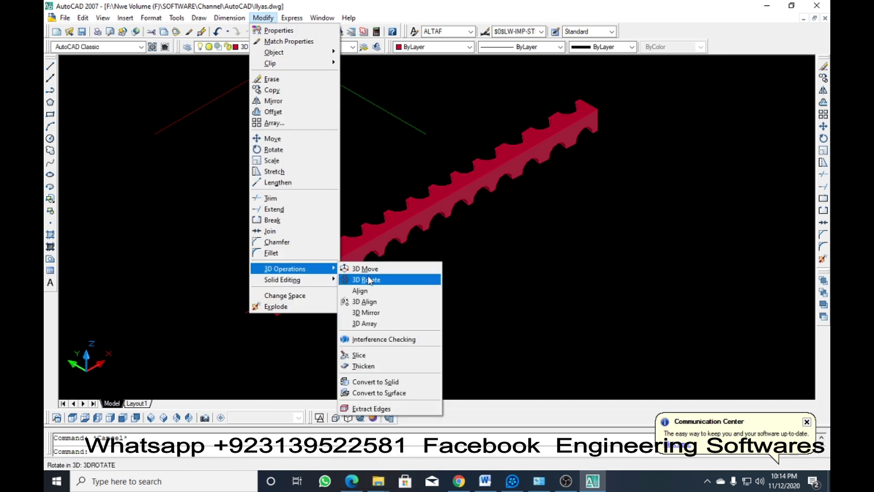
click(367, 279)
click(323, 286)
key(Return)
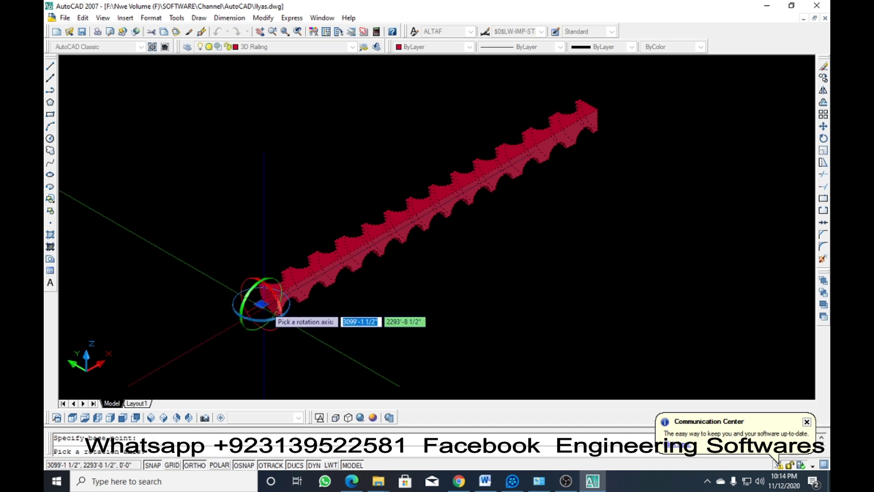
click(276, 295)
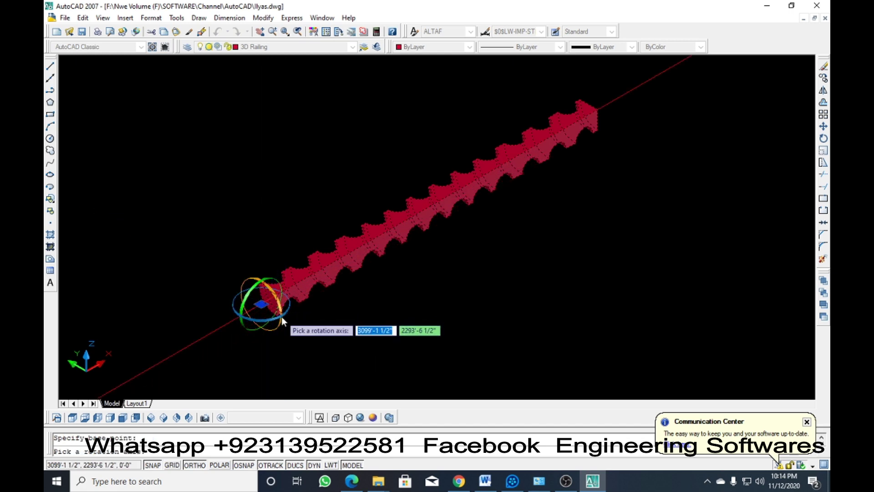
click(281, 316)
text(90)
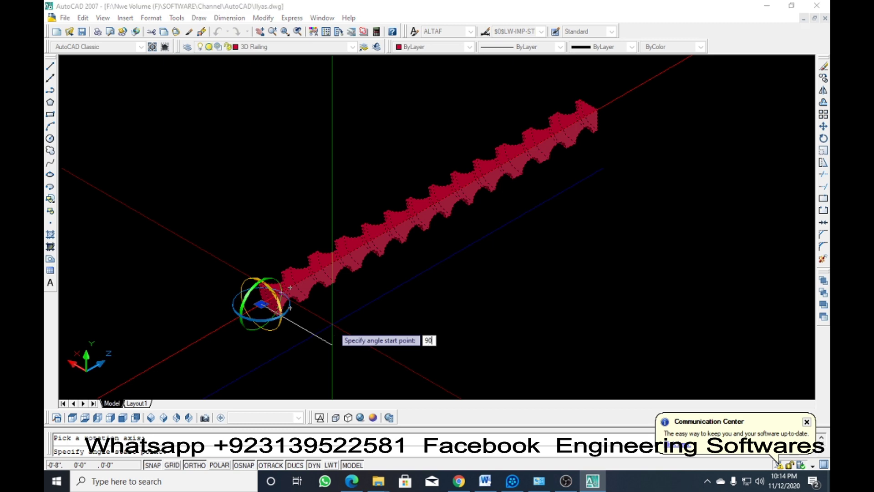
key(Return)
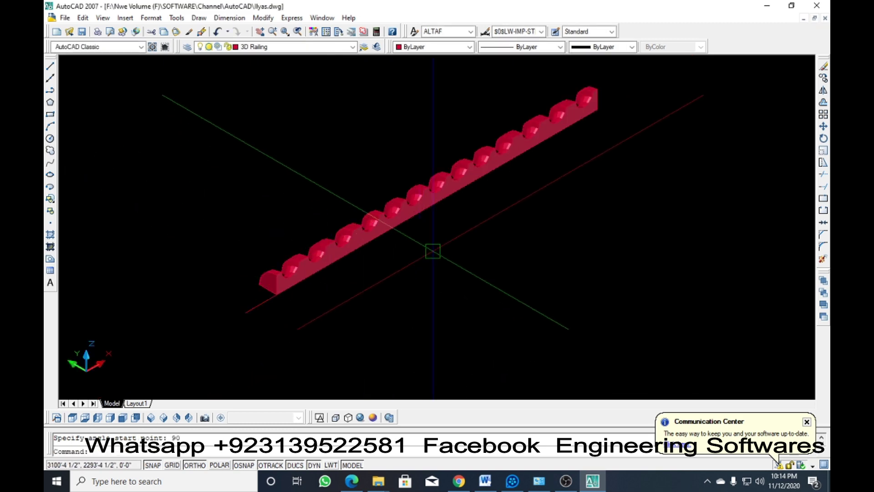
key(ctrl+z)
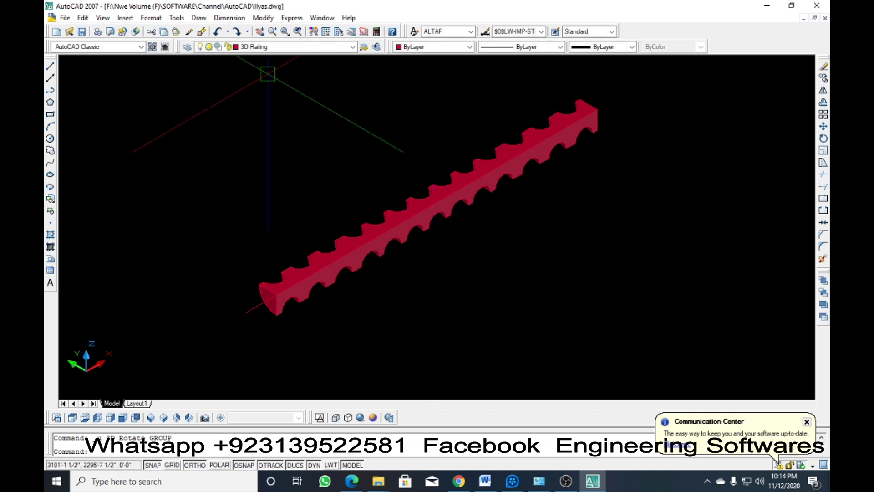
Try the 90-degree 3D rotation about the X axis again, using the midpoint of the solid's near-end edge as base point
click(268, 19)
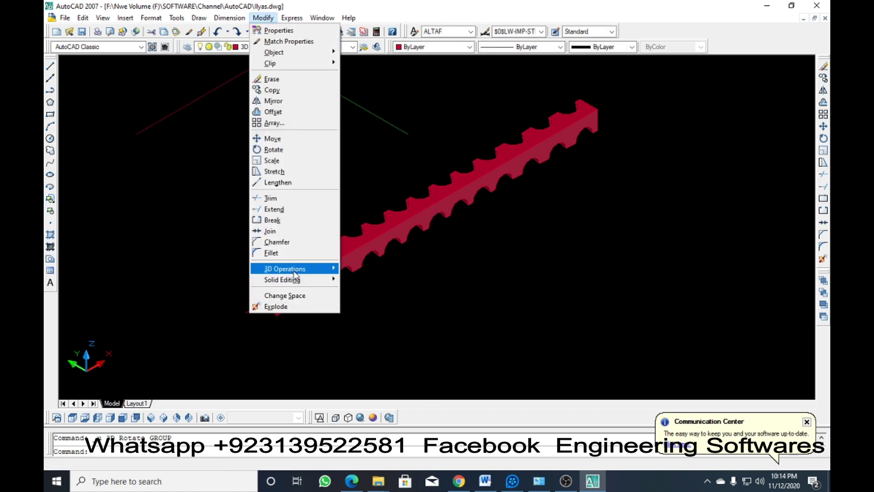
mouse_move(296, 268)
click(392, 279)
click(299, 297)
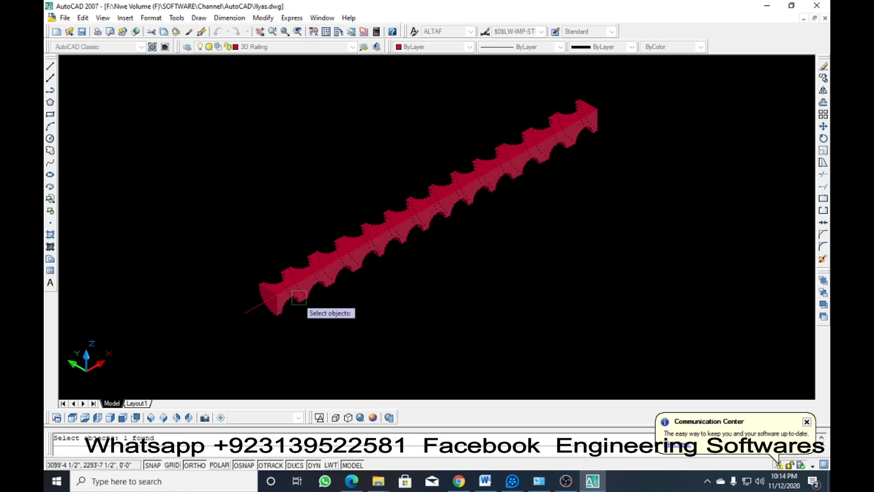
key(Return)
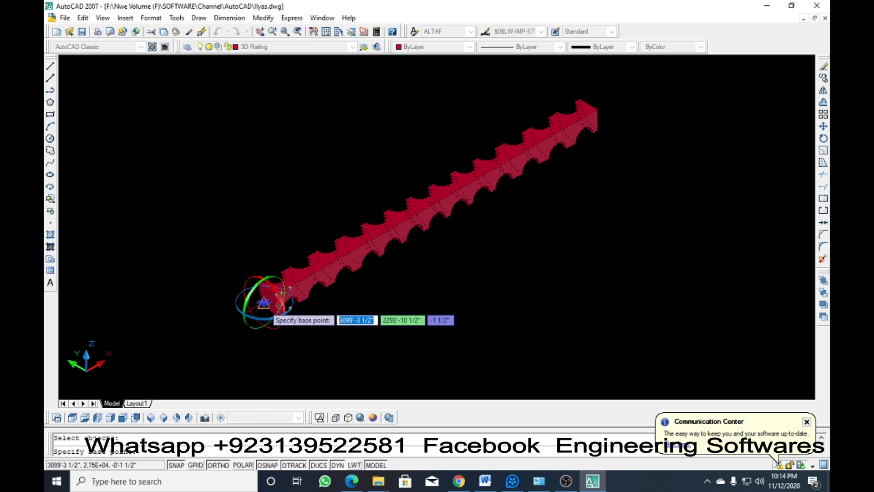
click(264, 302)
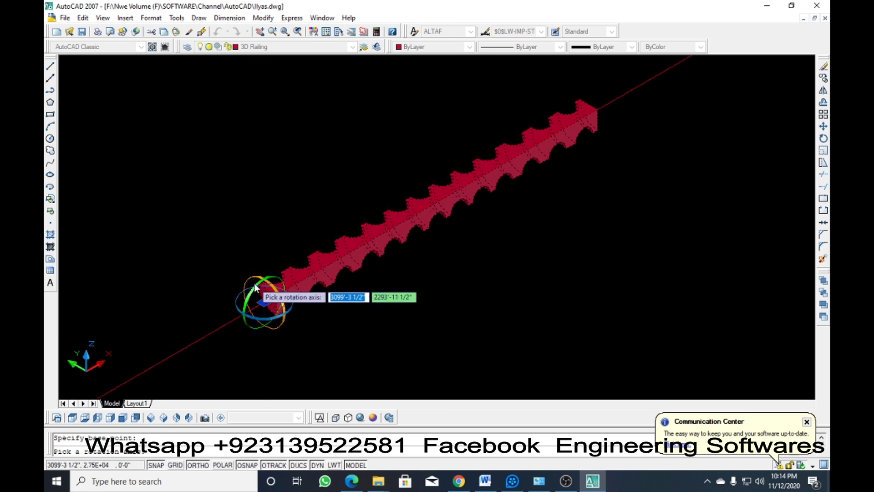
click(283, 319)
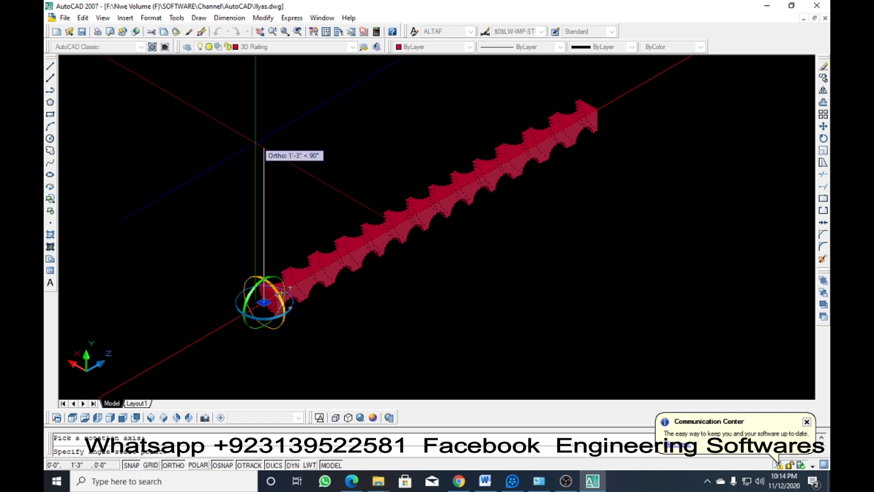
text(90)
key(Return)
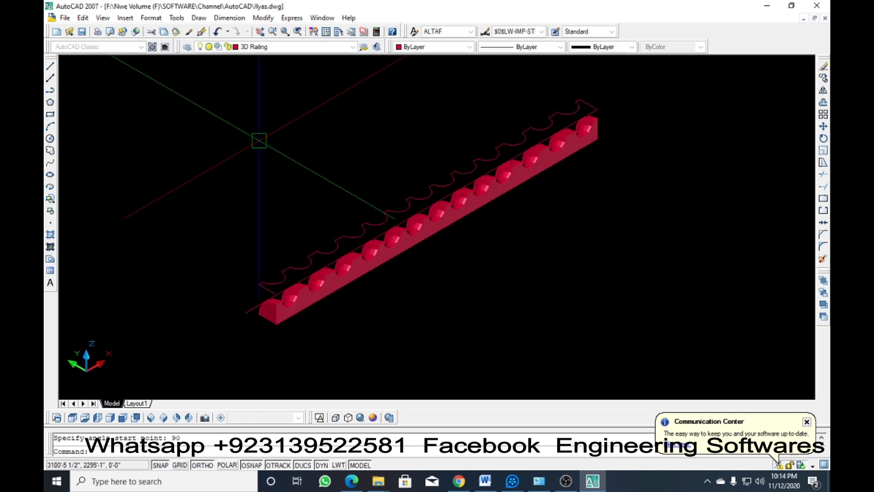
Examine the rotated solid against the scalloped outline and axis line, and undo the 90-degree rotation
scroll(308, 312, up, 3)
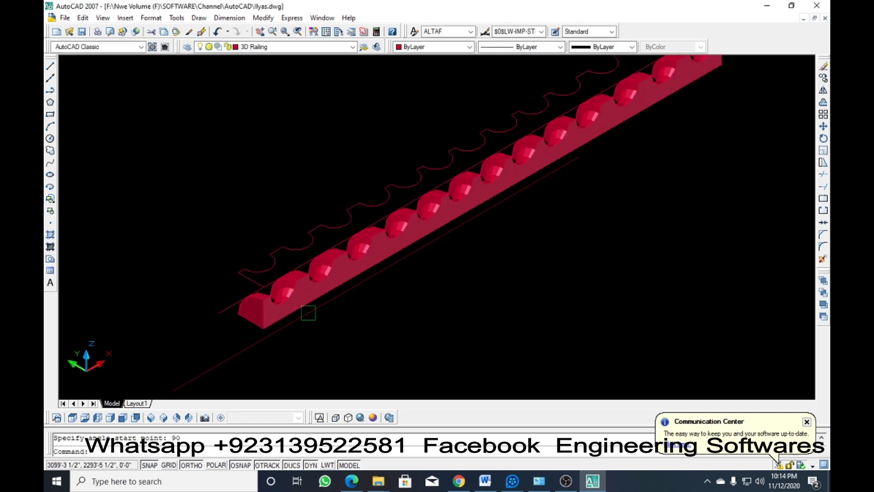
scroll(248, 231, down, 4)
scroll(269, 237, up, 5)
scroll(269, 238, down, 4)
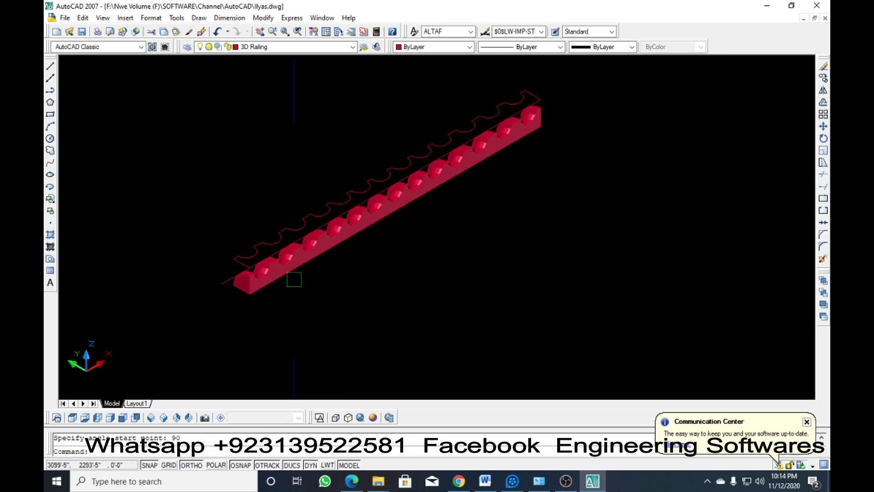
scroll(333, 259, up, 1)
key(Escape)
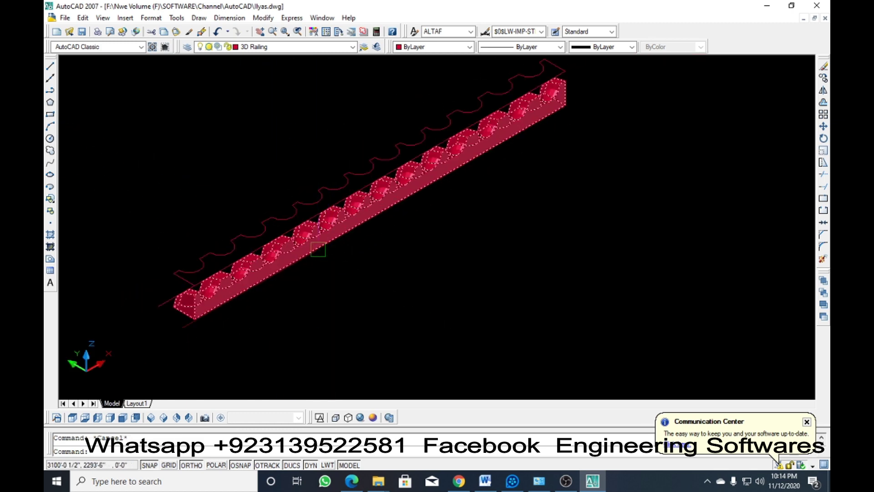
scroll(283, 262, down, 2)
scroll(188, 292, up, 5)
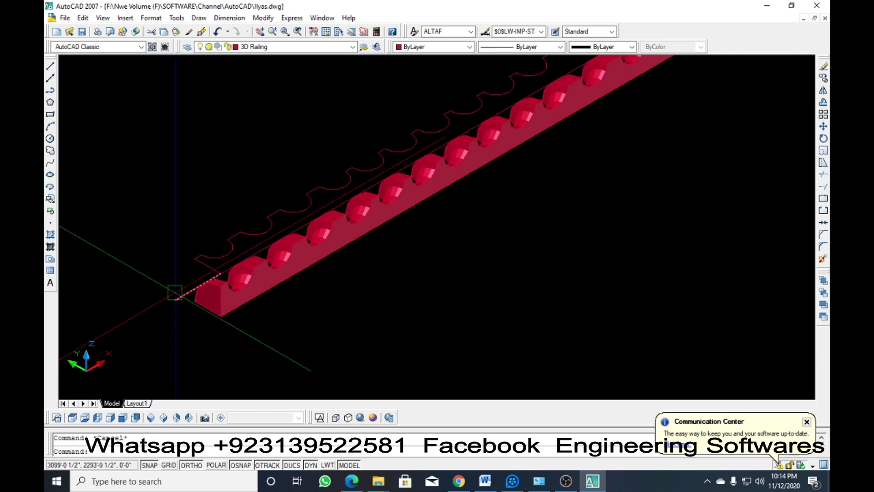
scroll(175, 292, down, 4)
key(ctrl+z)
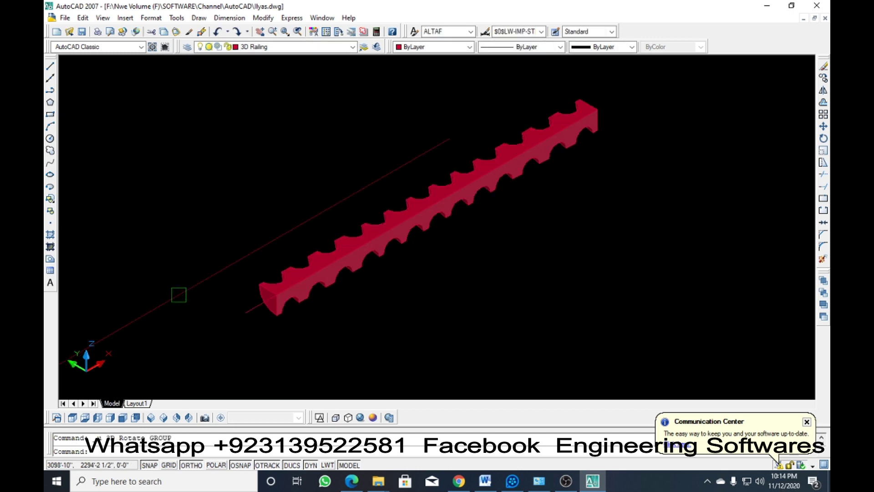
Try rotating the solid 180 degrees in 3D about the X axis, based at the midpoint of its near-end edge
scroll(178, 294, down, 3)
scroll(385, 296, up, 3)
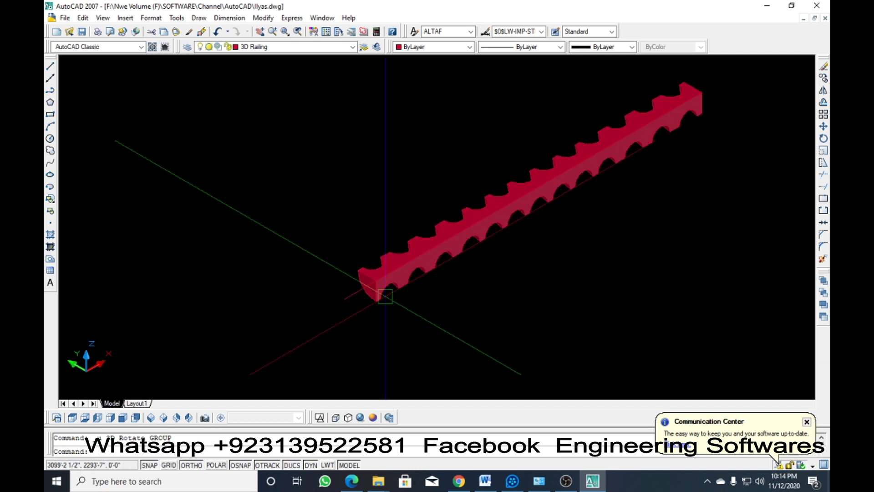
click(263, 18)
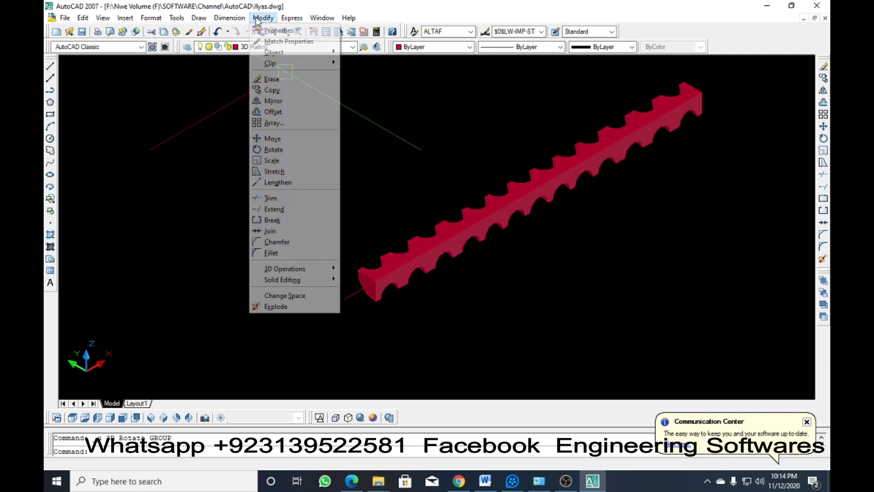
mouse_move(278, 272)
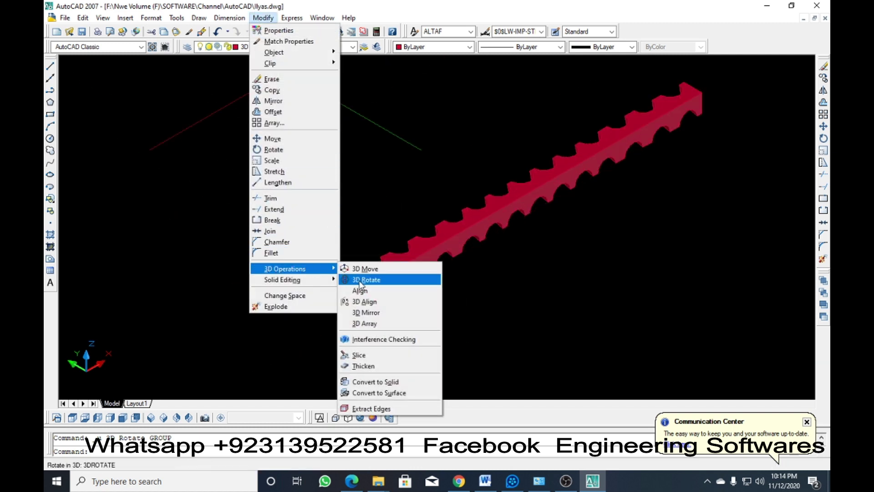
click(390, 275)
click(367, 275)
key(Return)
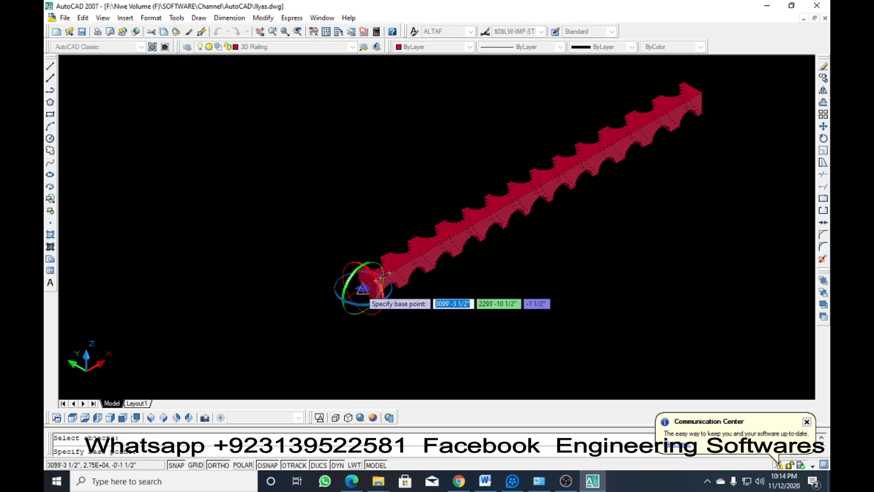
click(363, 289)
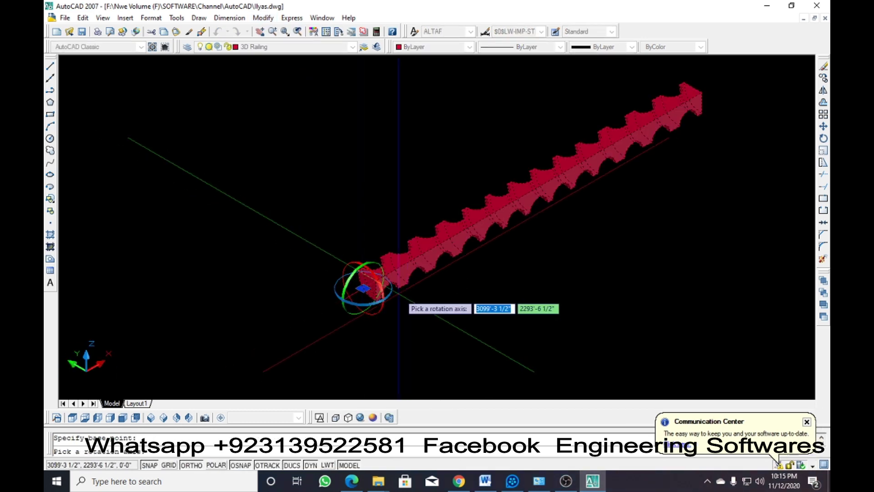
click(384, 294)
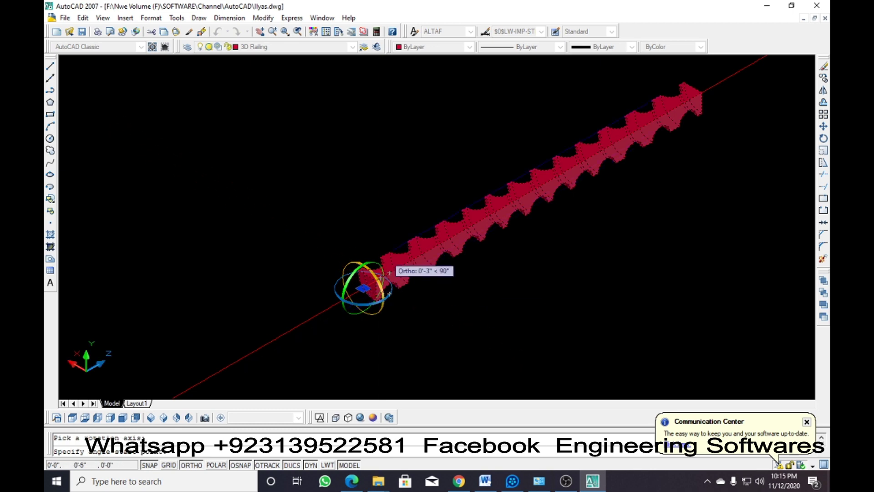
text(180)
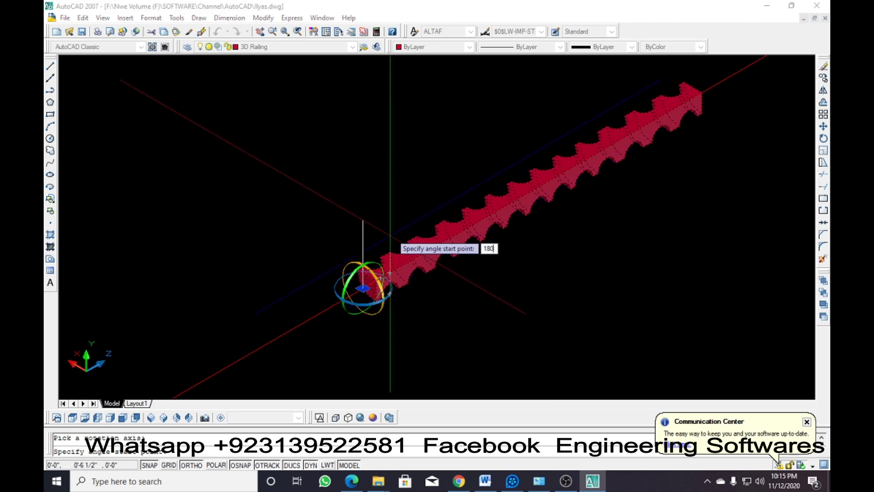
key(Return)
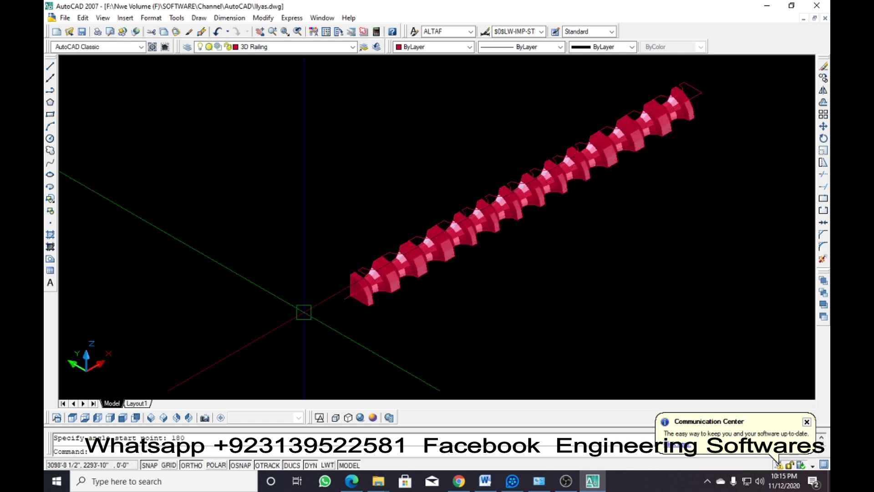
Undo the 180-degree rotation and the revolve, going back to the flat scalloped outline
key(ctrl+z)
key(ctrl+z)
key(ctrl+z)
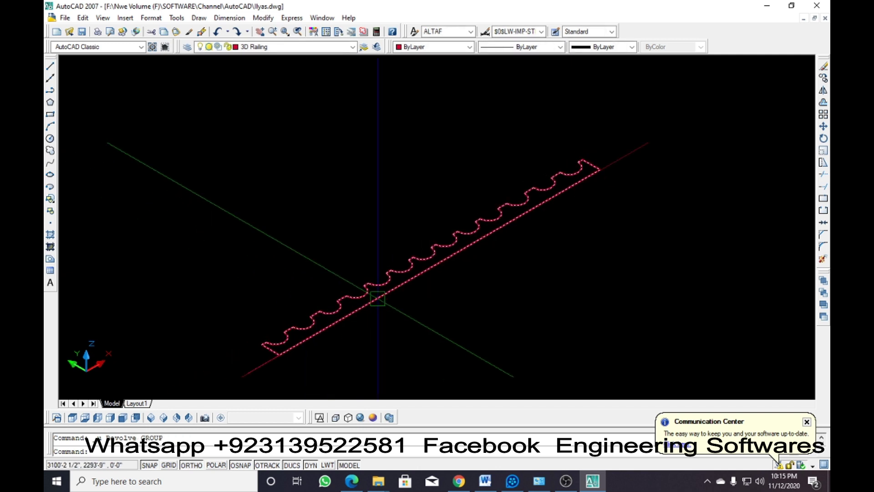
Revolve the scalloped outline by 180 degrees about the short axis line at its near end, selecting the line along with the outline
click(199, 18)
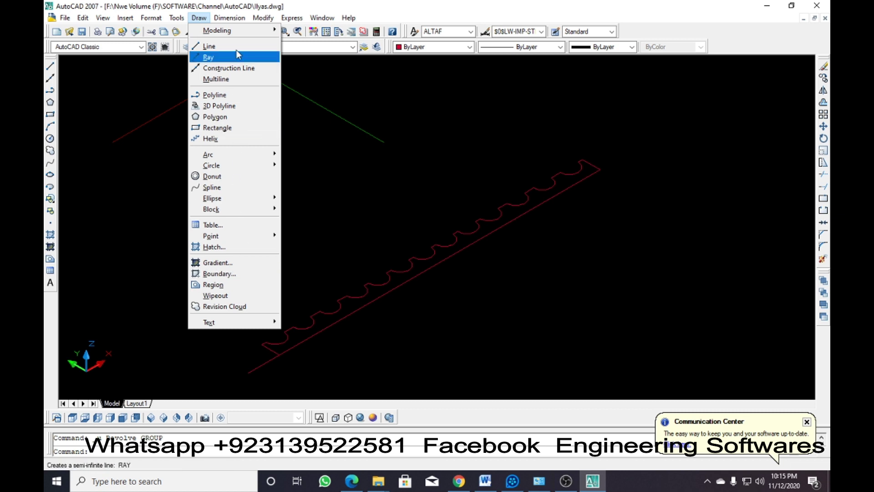
mouse_move(237, 30)
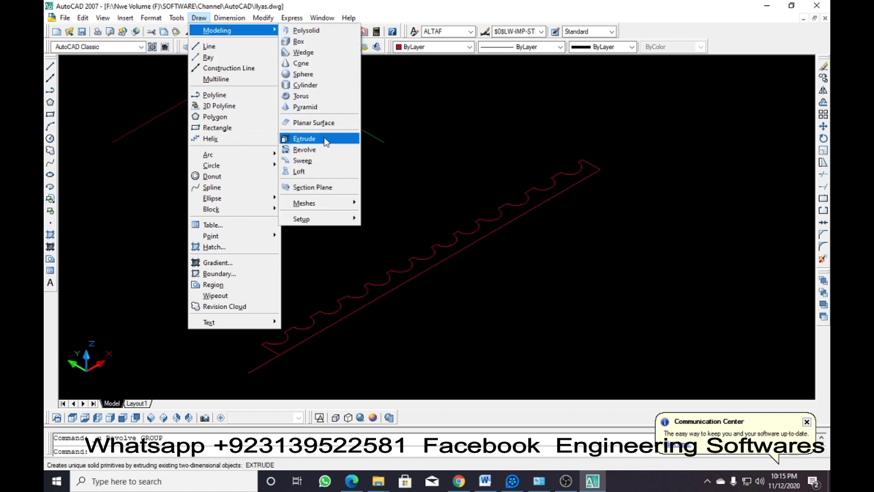
click(314, 149)
click(279, 329)
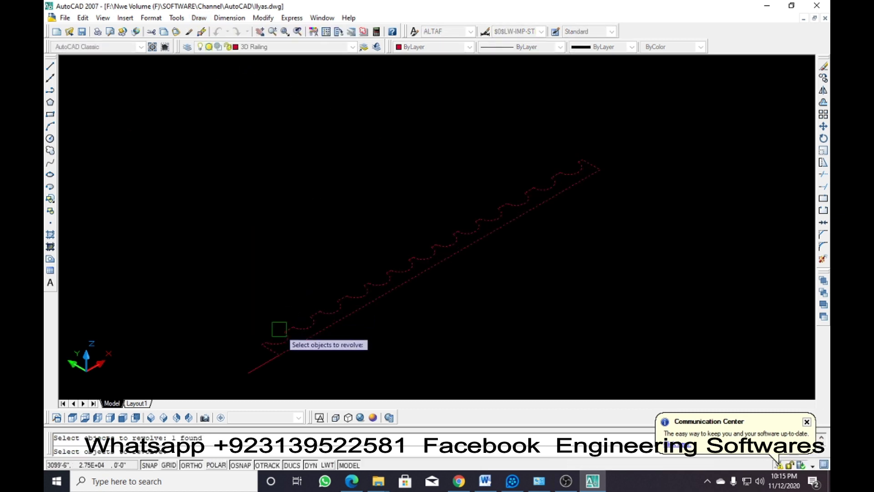
click(266, 362)
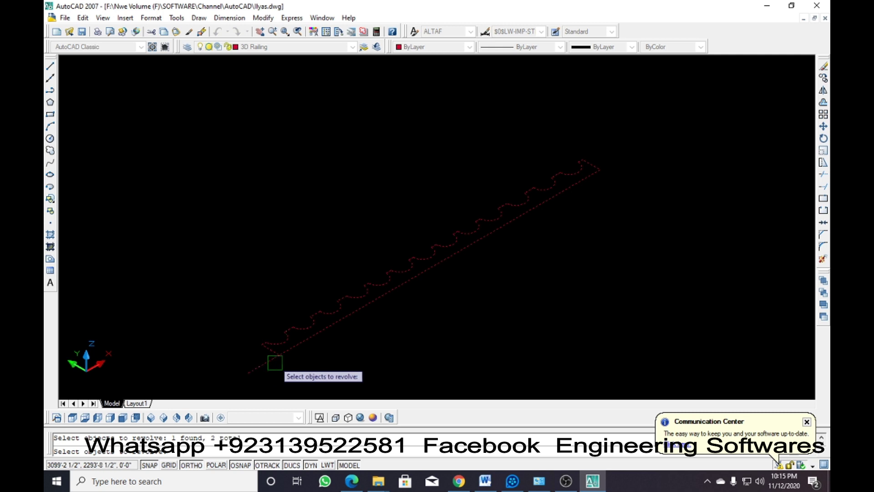
key(Return)
click(263, 364)
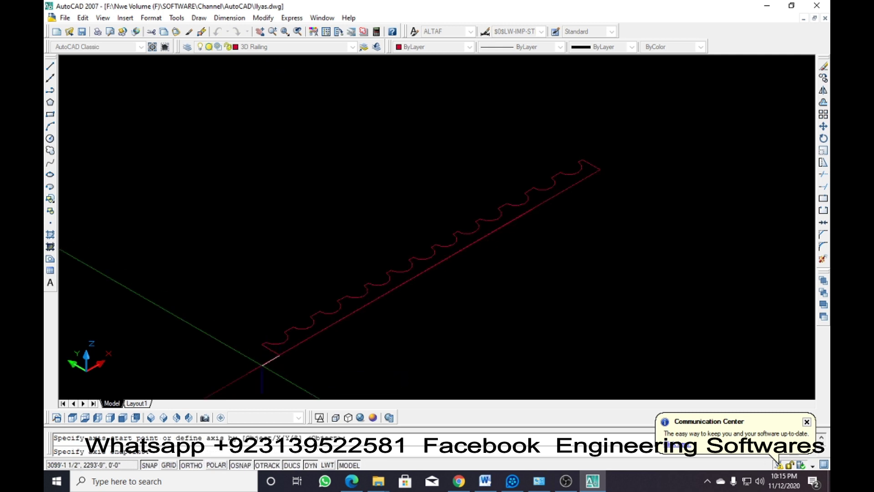
click(248, 371)
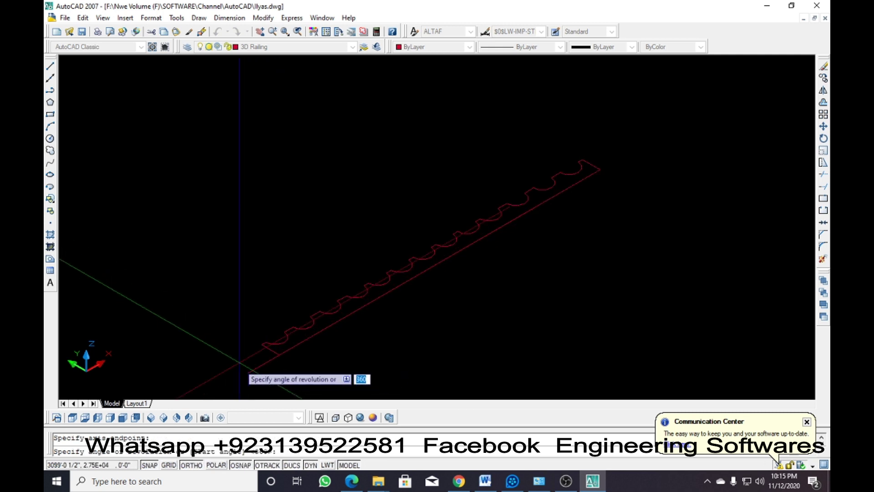
text(180)
key(Return)
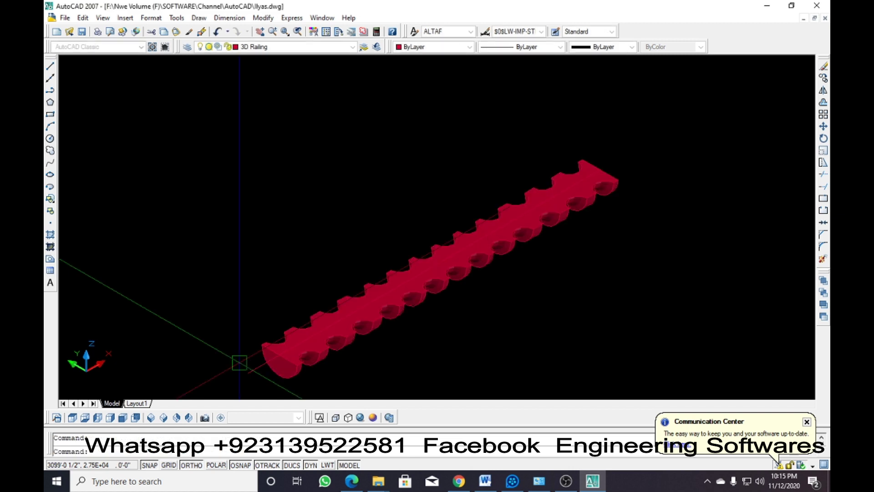
scroll(253, 338, down, 1)
scroll(278, 337, up, 2)
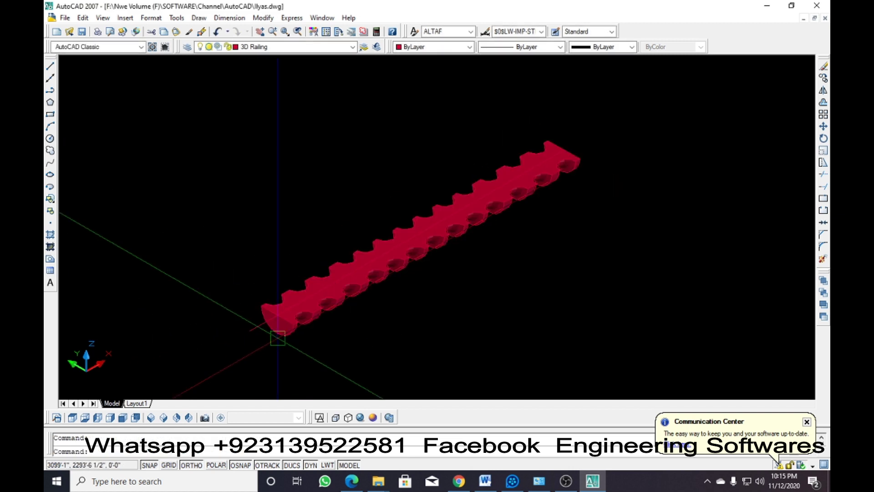
Undo the 180-degree revolve and revolve the scalloped outline by 270 degrees about the short axis line at its near end
key(ctrl+z)
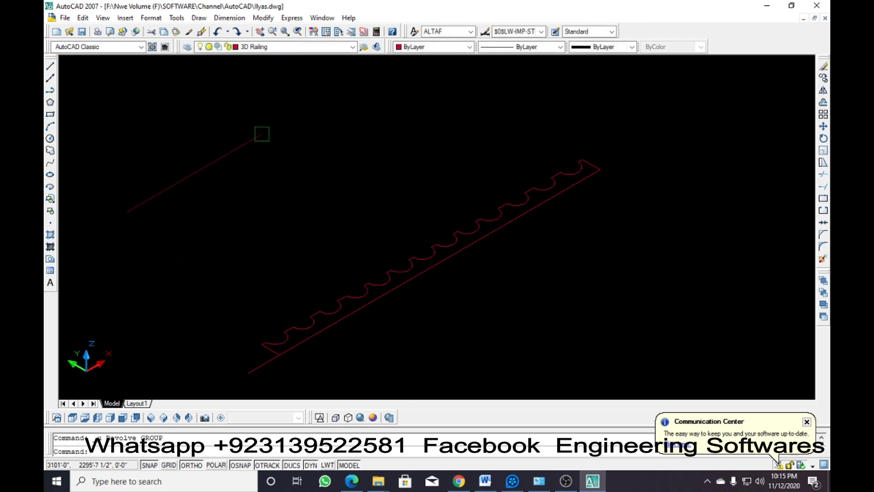
click(199, 17)
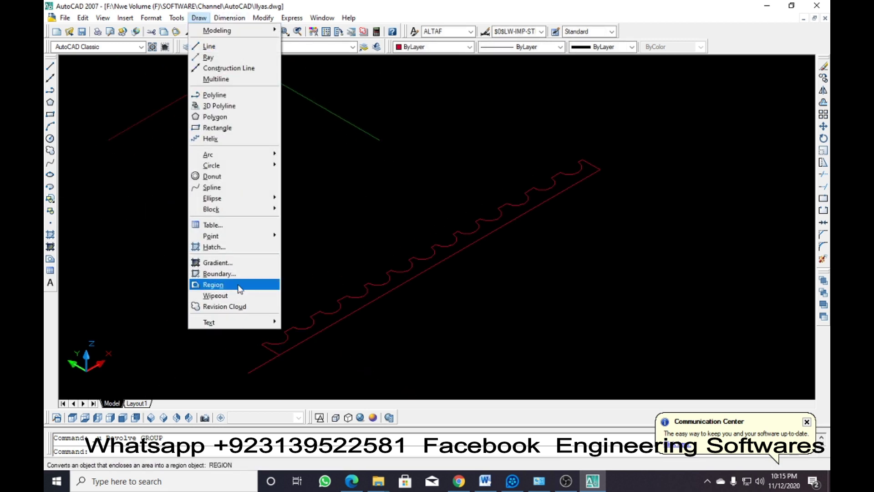
mouse_move(228, 30)
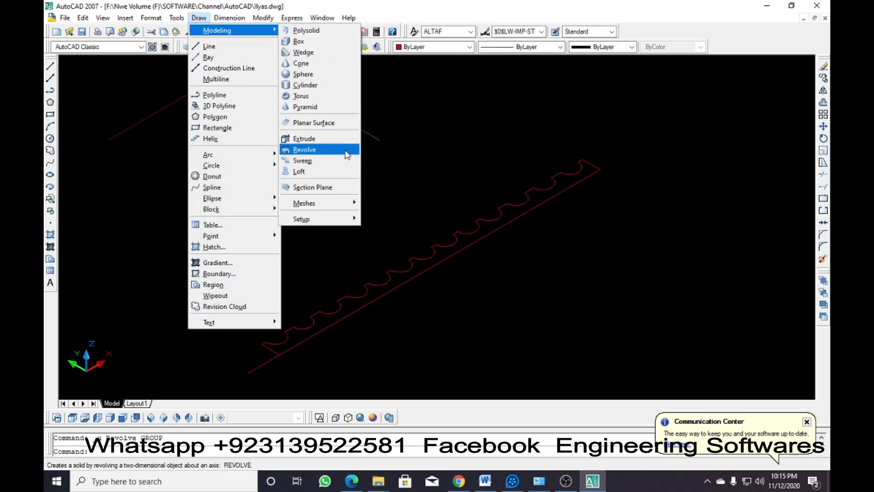
click(321, 149)
click(284, 352)
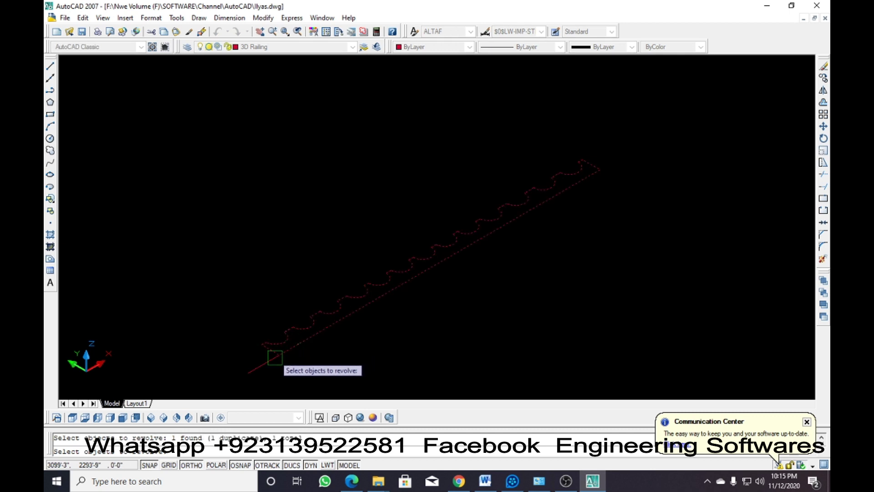
key(Return)
click(279, 355)
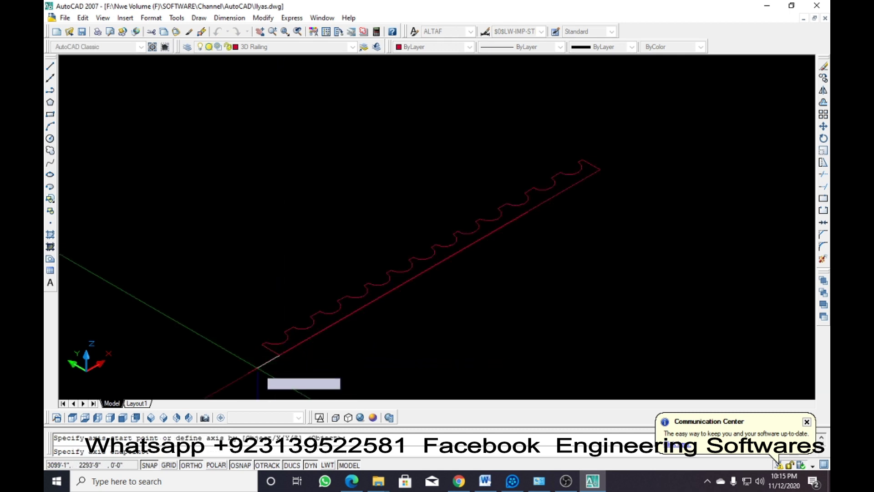
click(250, 370)
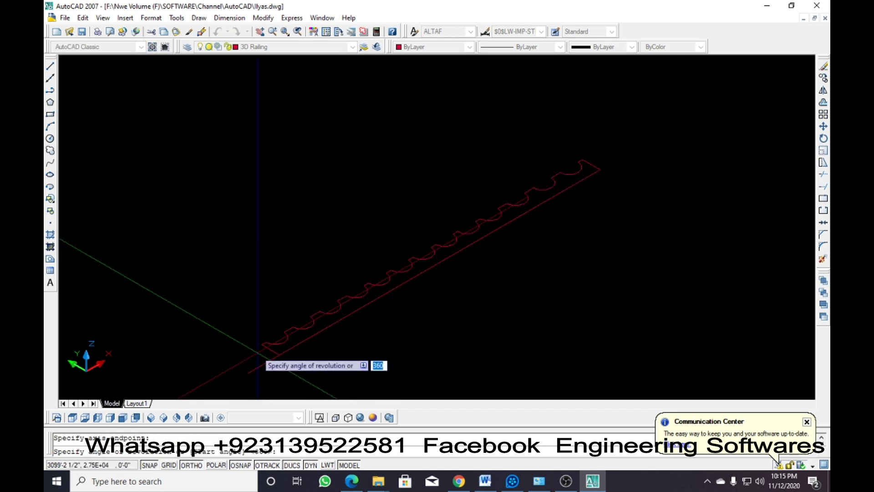
text(270)
key(Return)
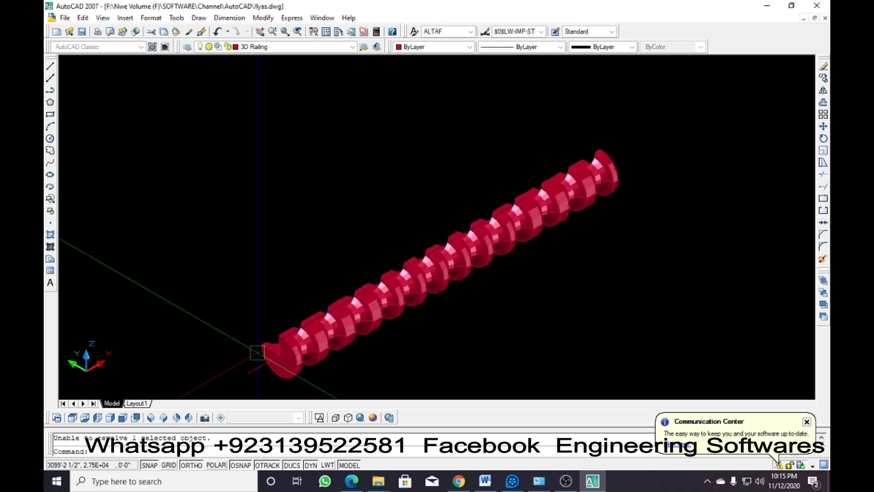
key(Escape)
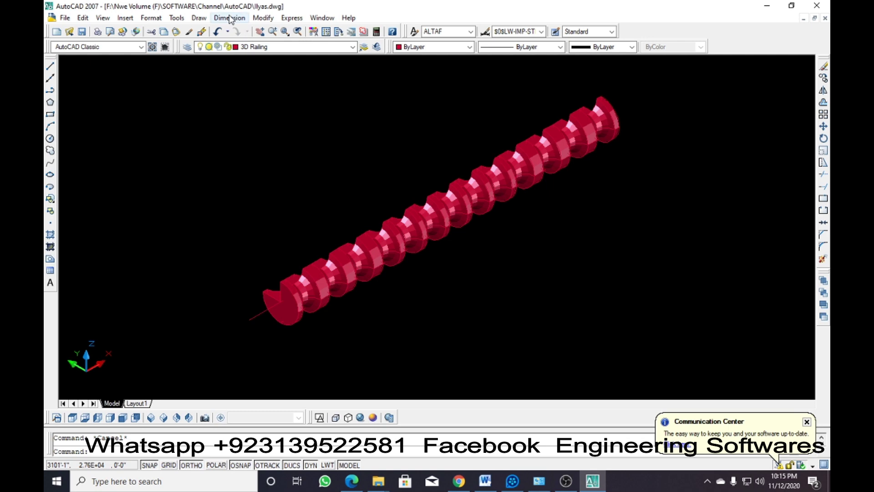
Try rotating the revolved solid 270 degrees in 3D about the X axis, with the base point at its near end
click(257, 17)
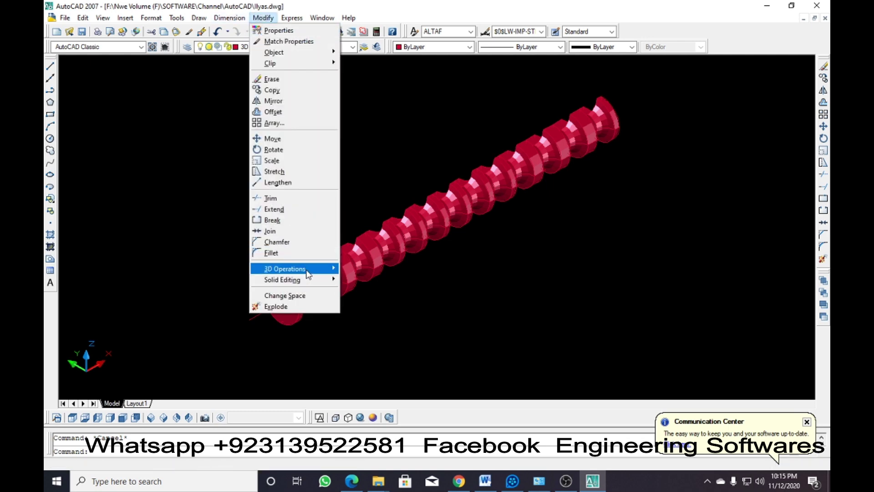
mouse_move(303, 269)
click(366, 279)
click(291, 293)
key(Return)
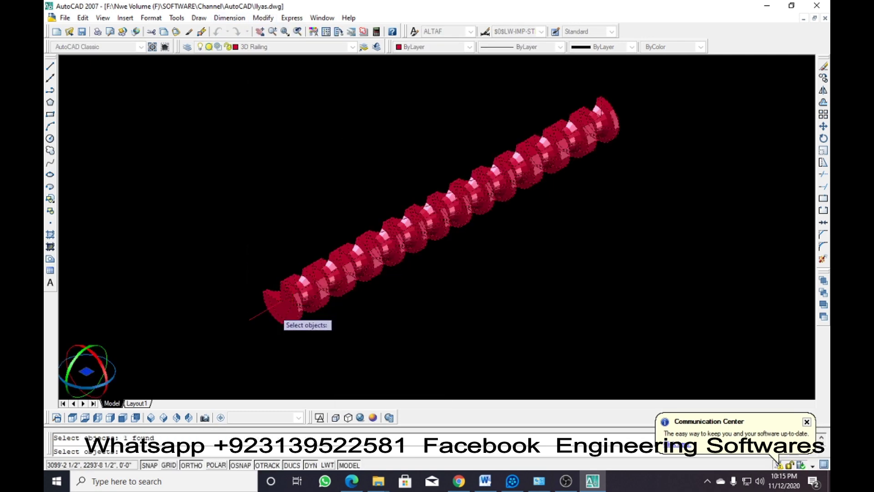
click(270, 313)
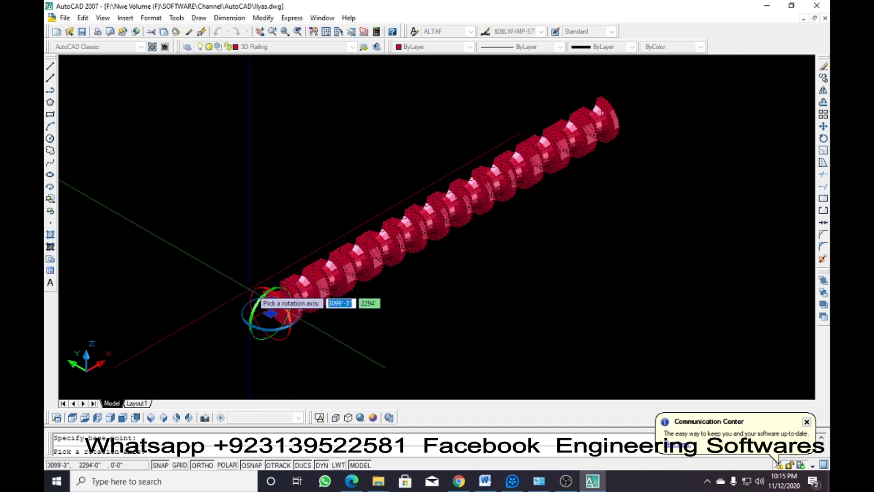
click(273, 290)
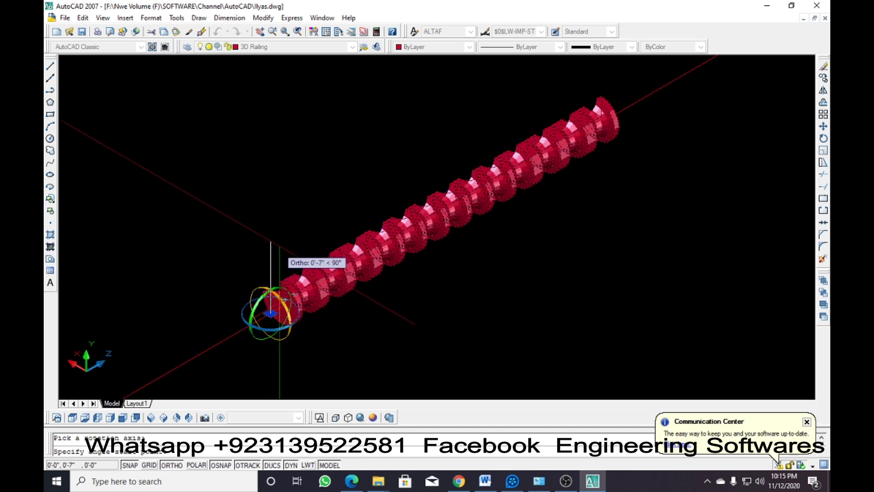
text(270)
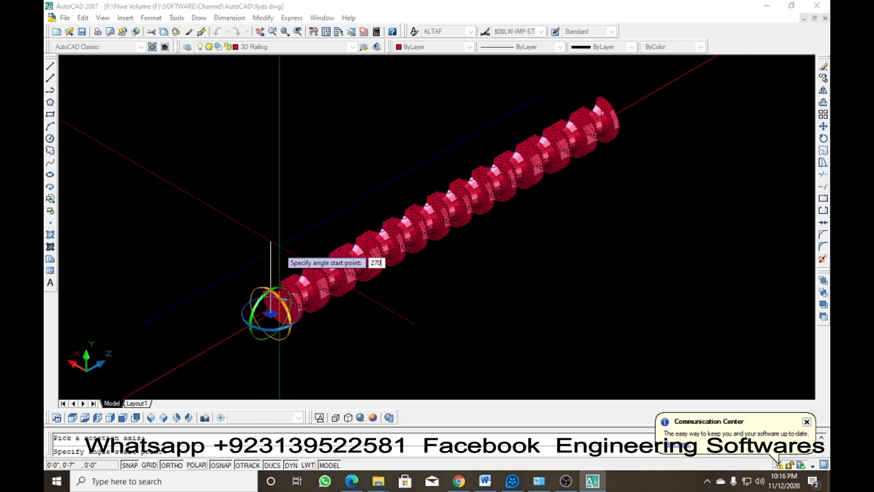
key(Return)
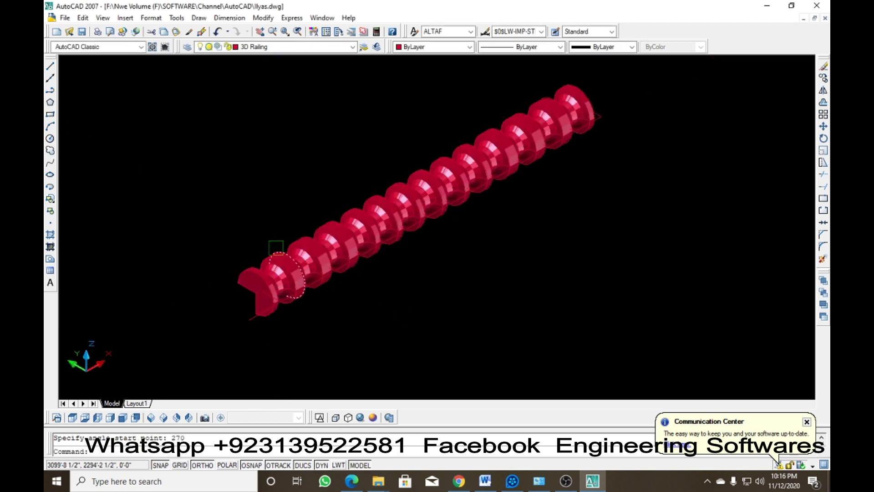
key(ctrl+z)
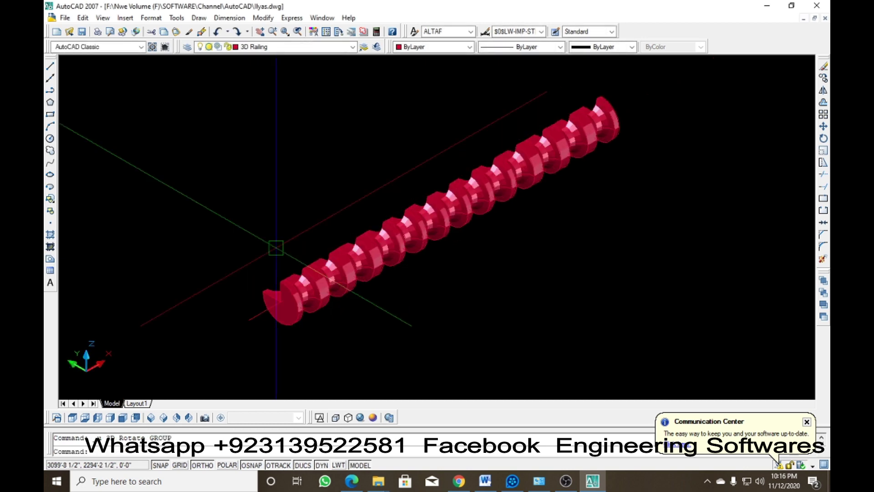
Rotate the revolved solid 90 degrees in 3D about the X axis, with the base point at its near-end face
click(263, 18)
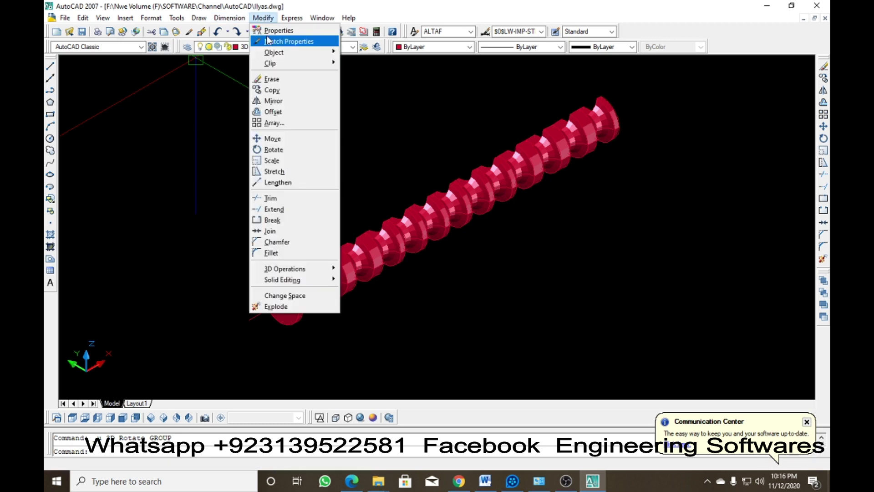
mouse_move(310, 268)
click(356, 283)
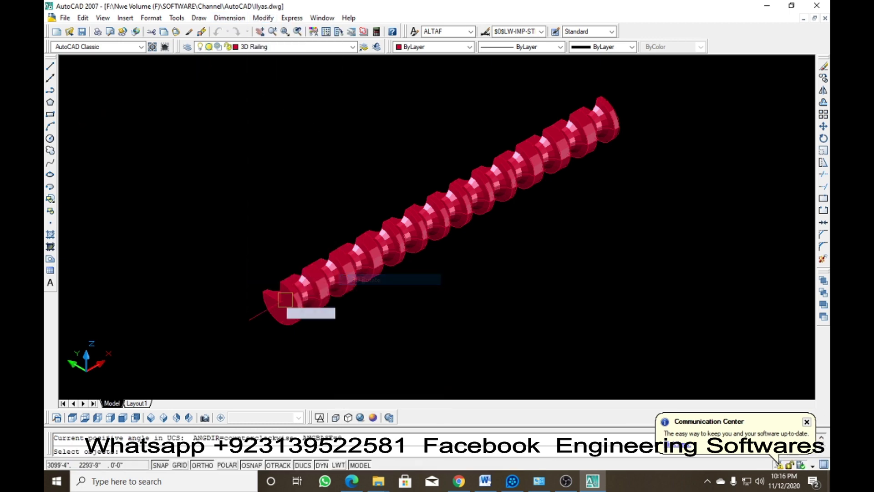
click(293, 294)
key(Return)
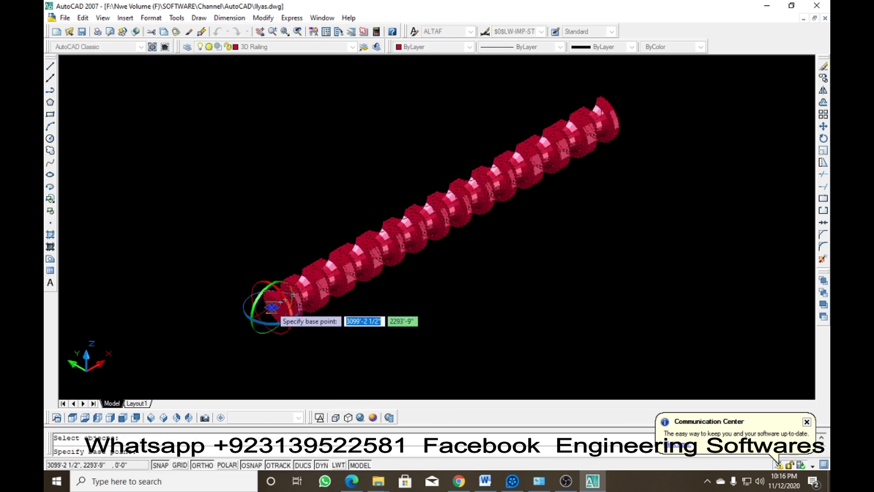
click(272, 307)
click(266, 292)
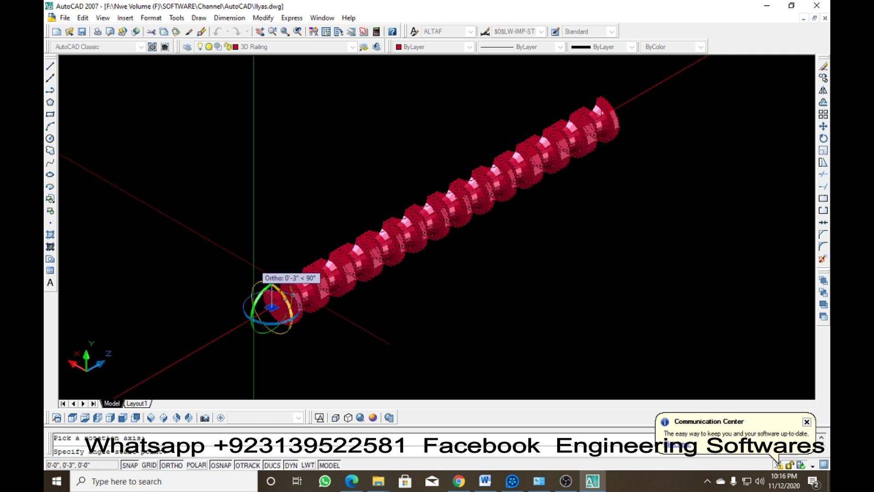
text(90)
key(Return)
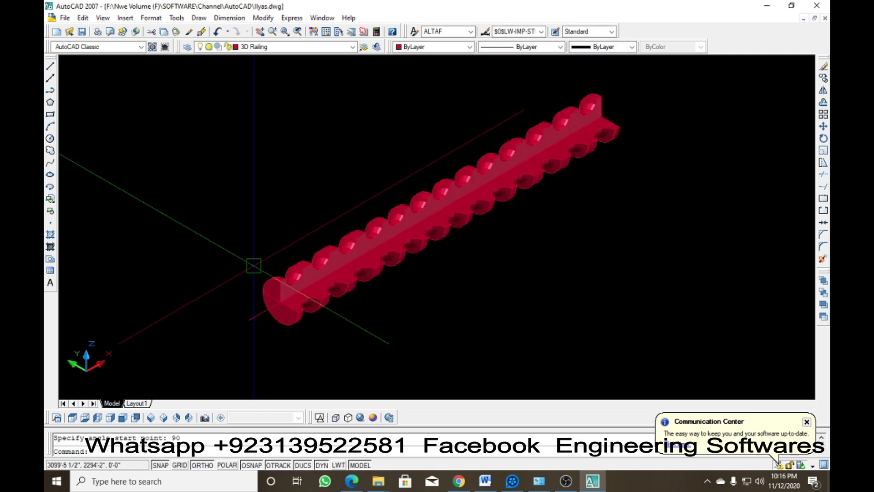
key(Escape)
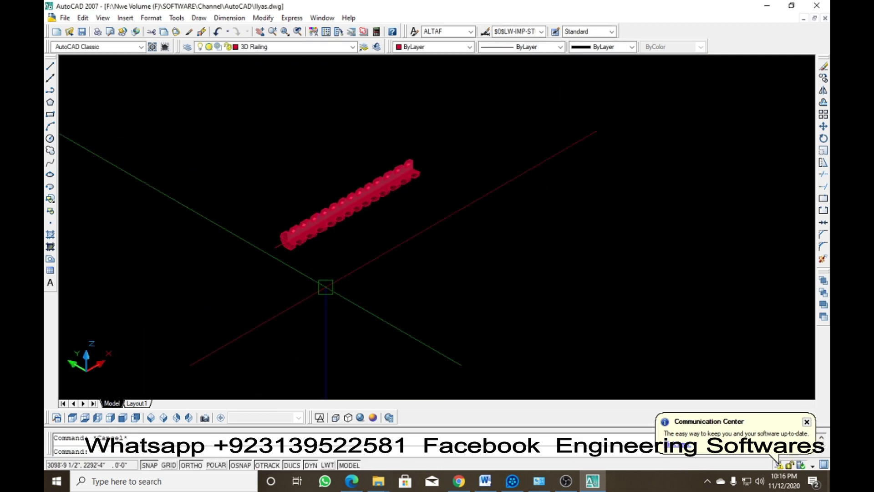
scroll(337, 273, down, 3)
middle_drag(355, 248, 360, 265)
scroll(326, 258, down, 4)
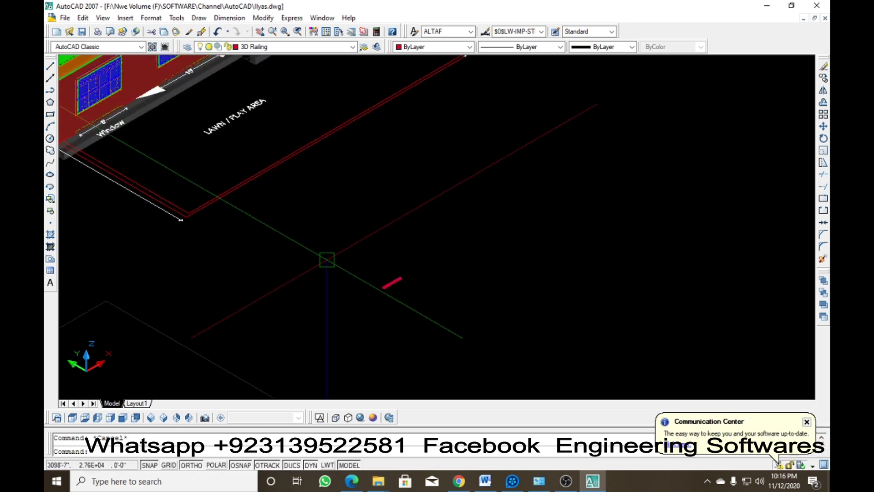
scroll(437, 303, up, 6)
scroll(437, 302, up, 6)
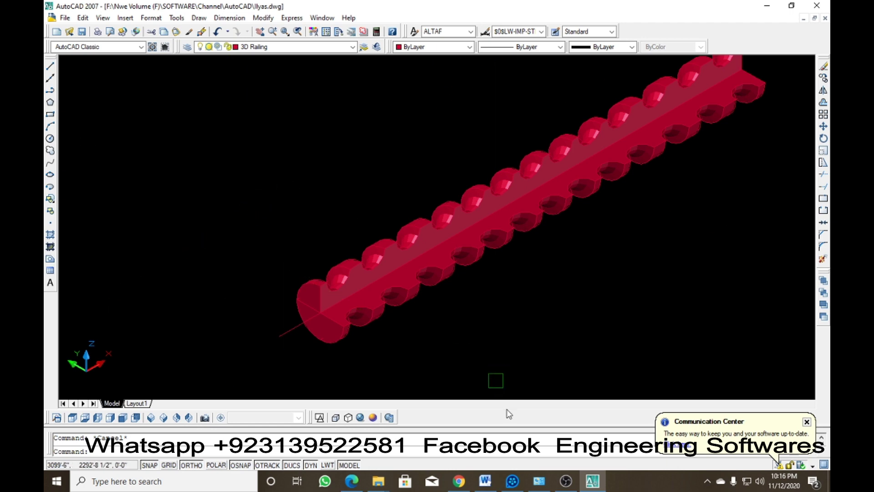
click(564, 480)
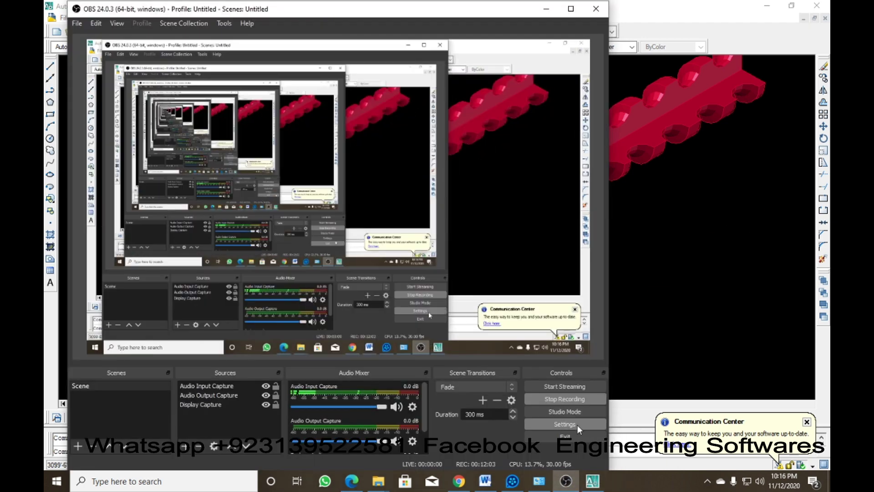